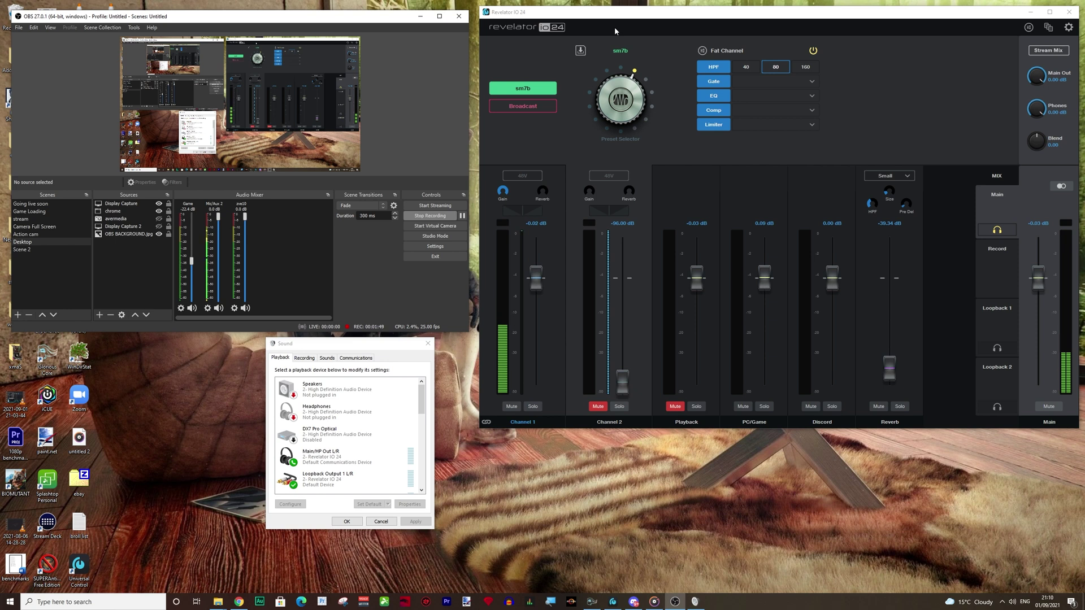
- Look through the preset choices for the Gate, EQ and Comp stages of the sm7b Fat Channel without changing any
click(613, 602)
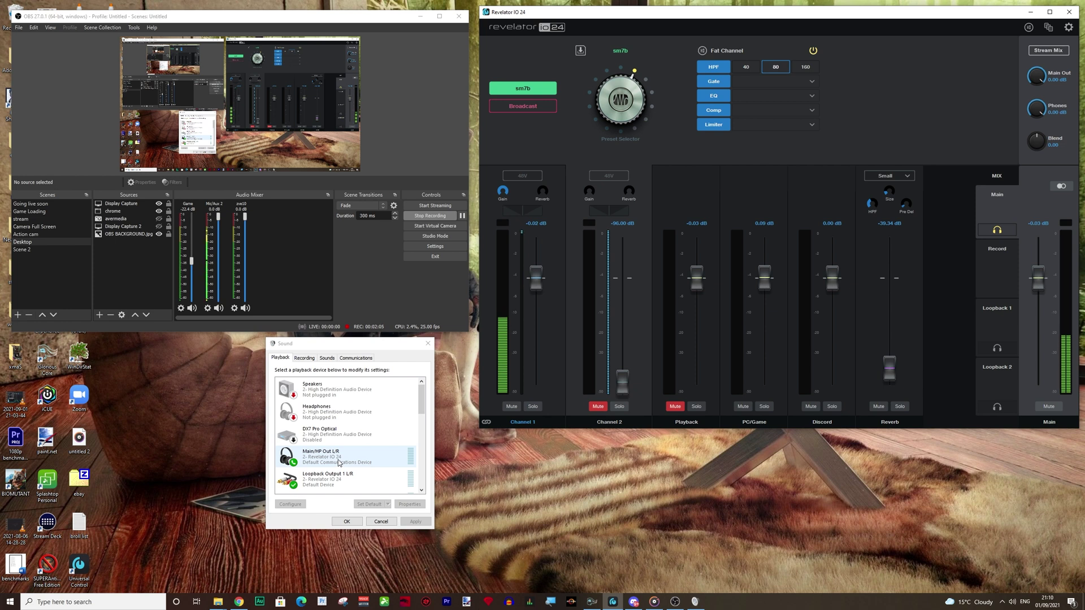
click(416, 399)
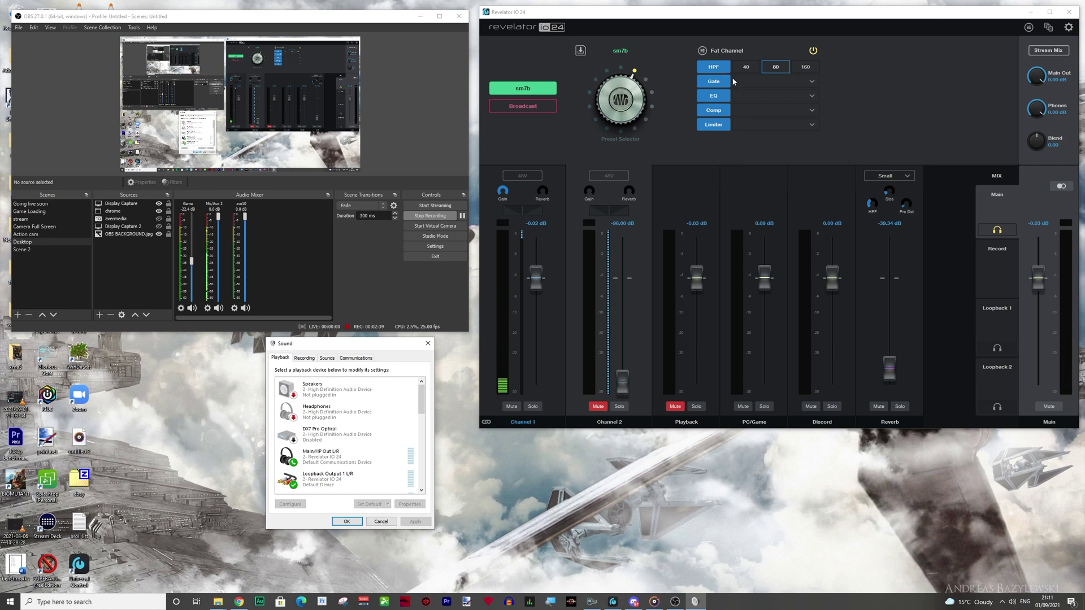
click(749, 80)
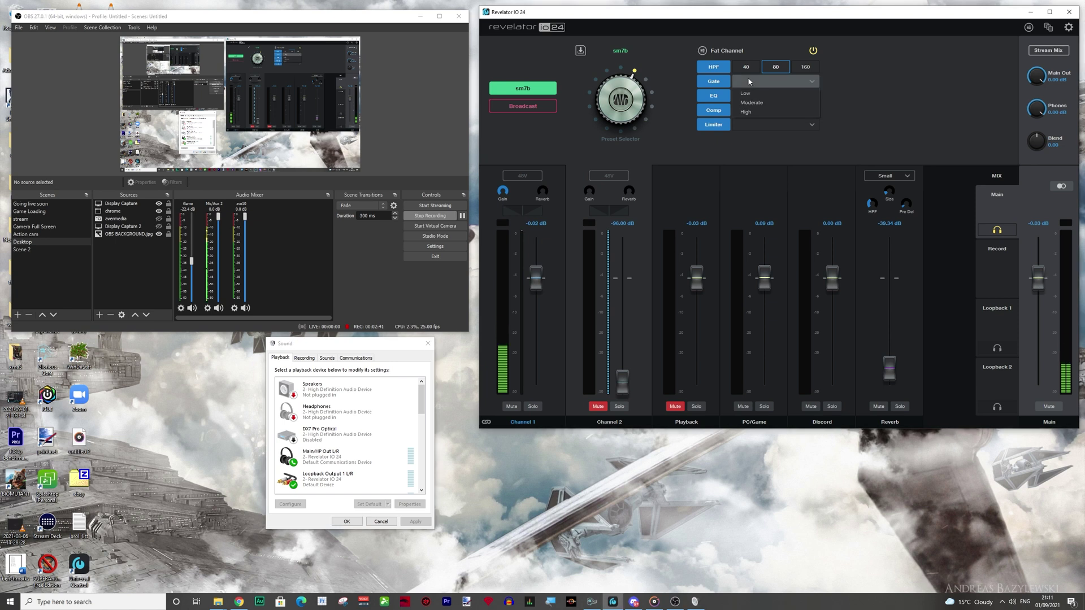
click(774, 95)
click(774, 95)
click(761, 109)
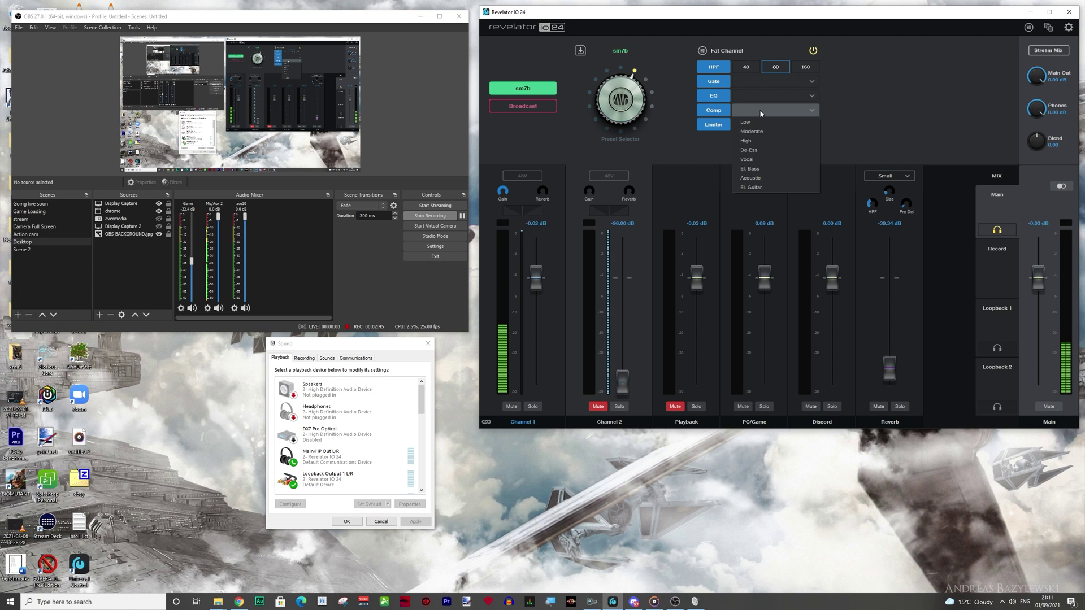
click(701, 53)
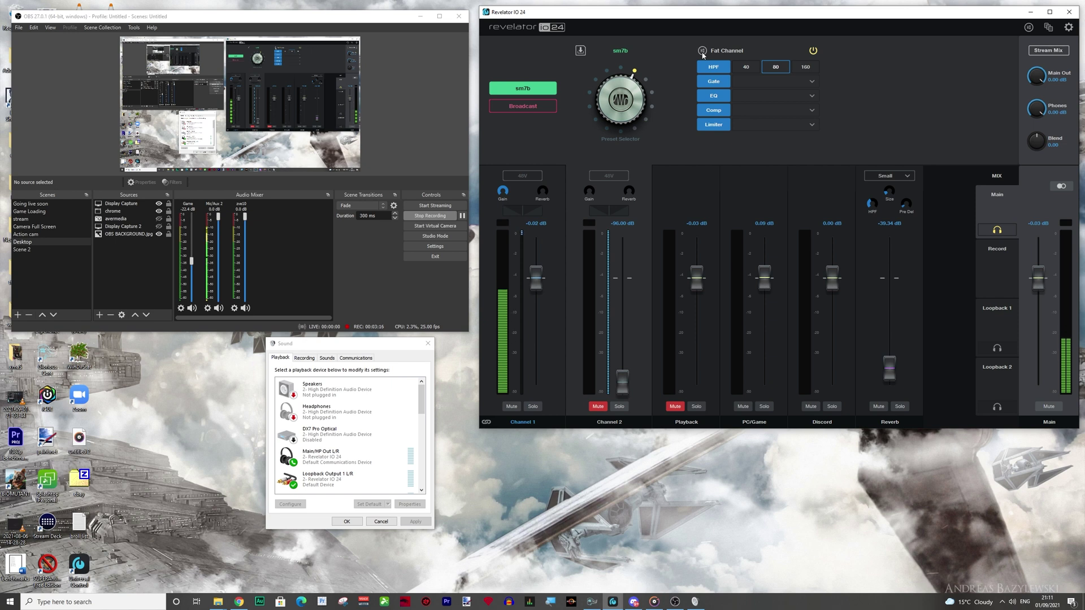
- Open the detailed Fat Channel settings, try swapping the EQ and compressor order, and restore the original order
click(702, 51)
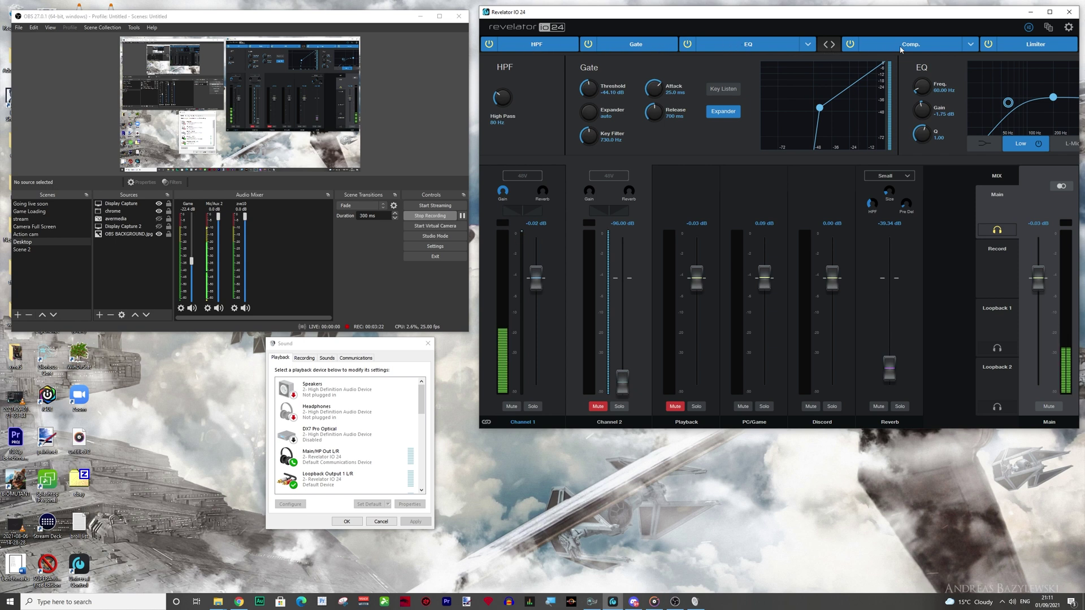
click(823, 48)
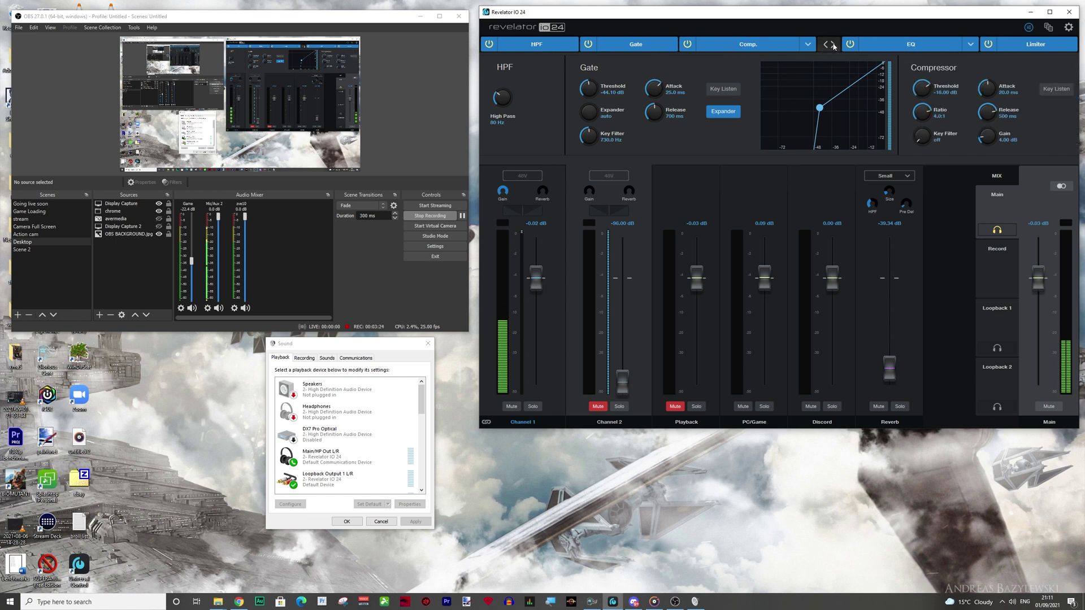
click(823, 47)
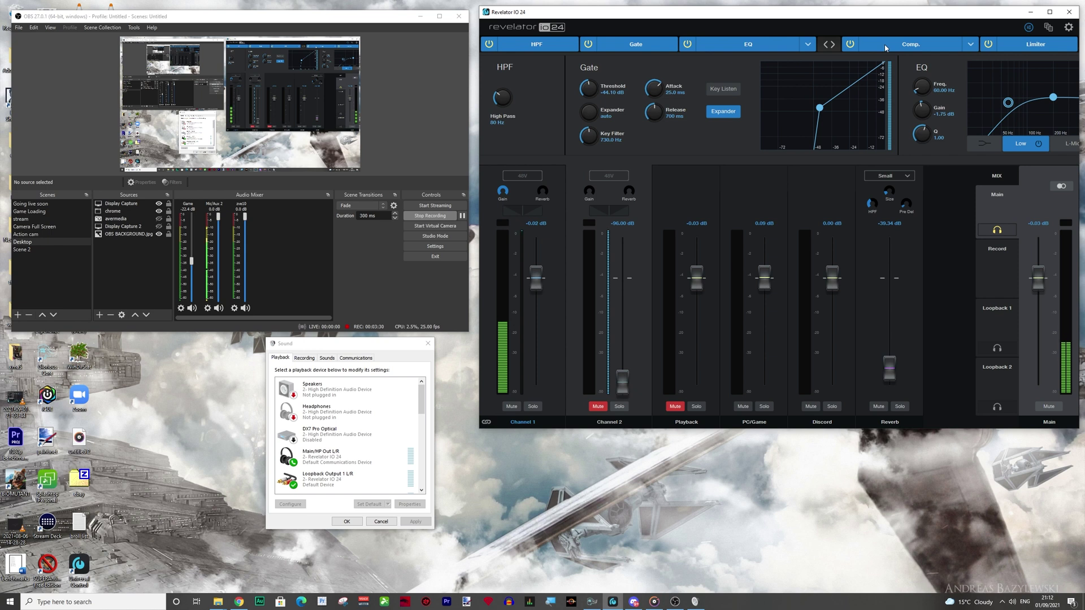
- Maximize the mixer window and inspect the H-Mid and High band settings of the EQ
click(1050, 12)
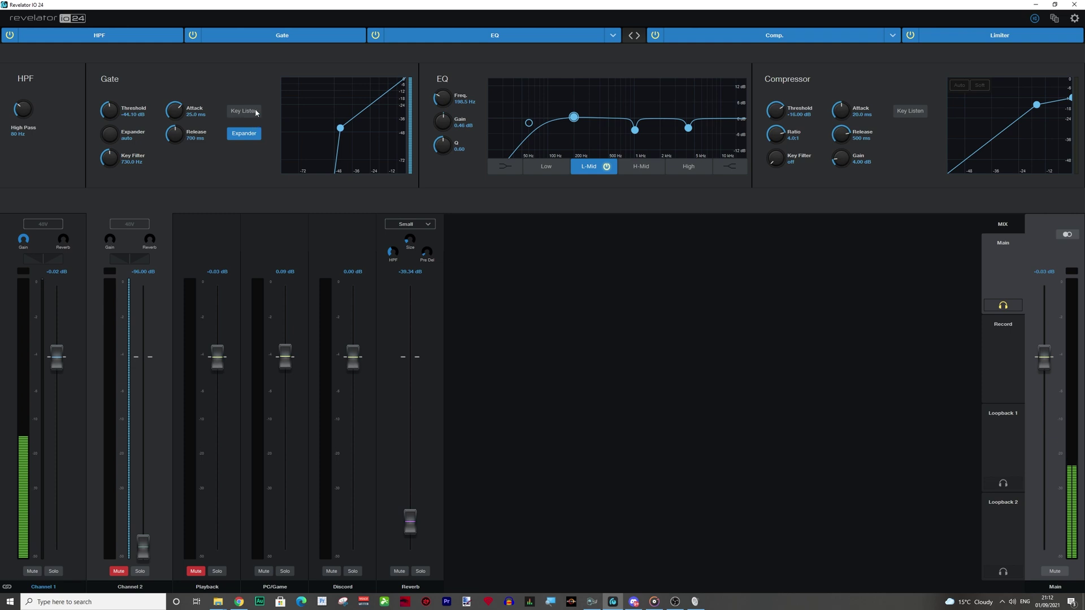
click(634, 130)
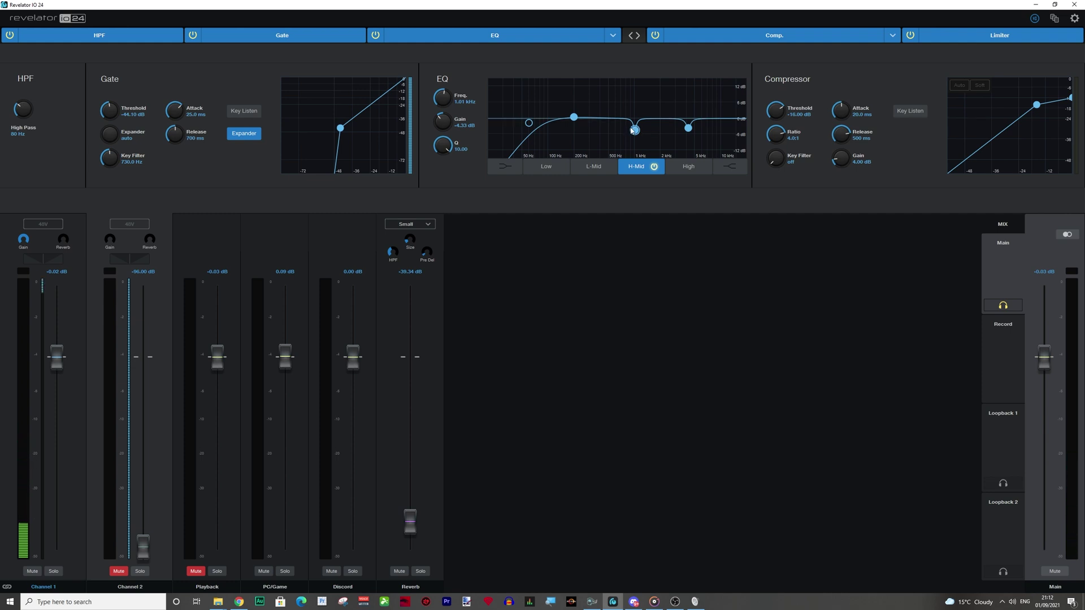
click(687, 128)
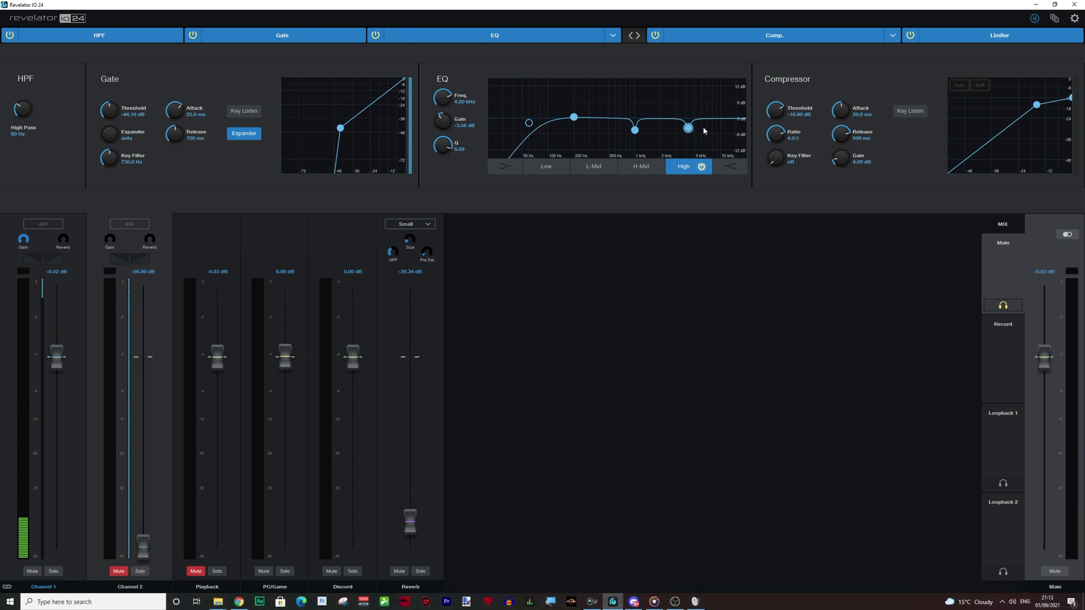
- Try the Passive and Vintage EQ models, return to Standard, and check its H-Mid and High bands
click(613, 39)
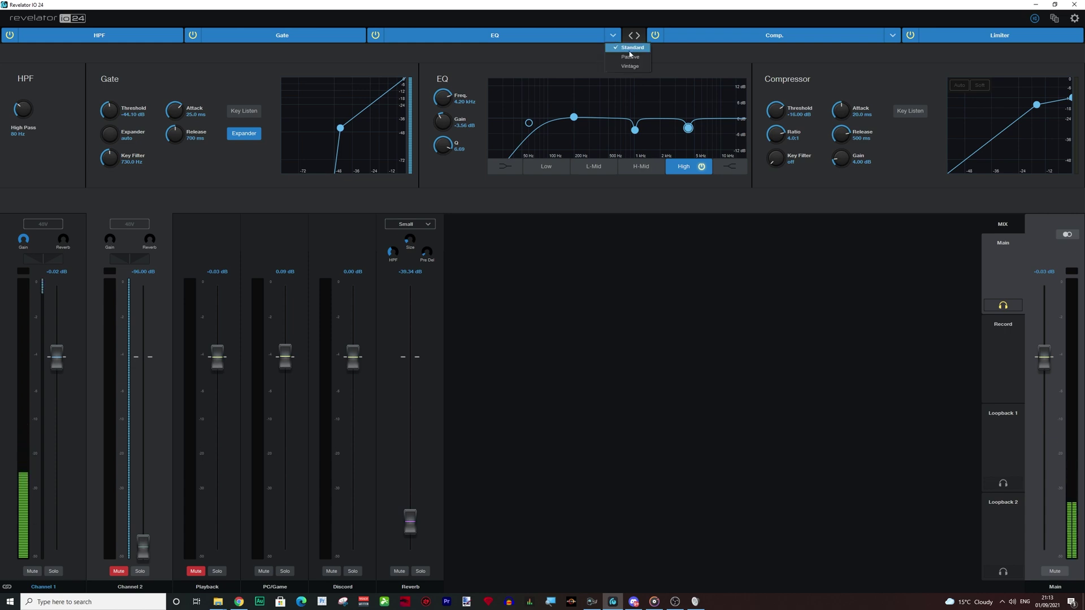
click(629, 58)
click(612, 39)
click(629, 66)
click(615, 37)
click(631, 48)
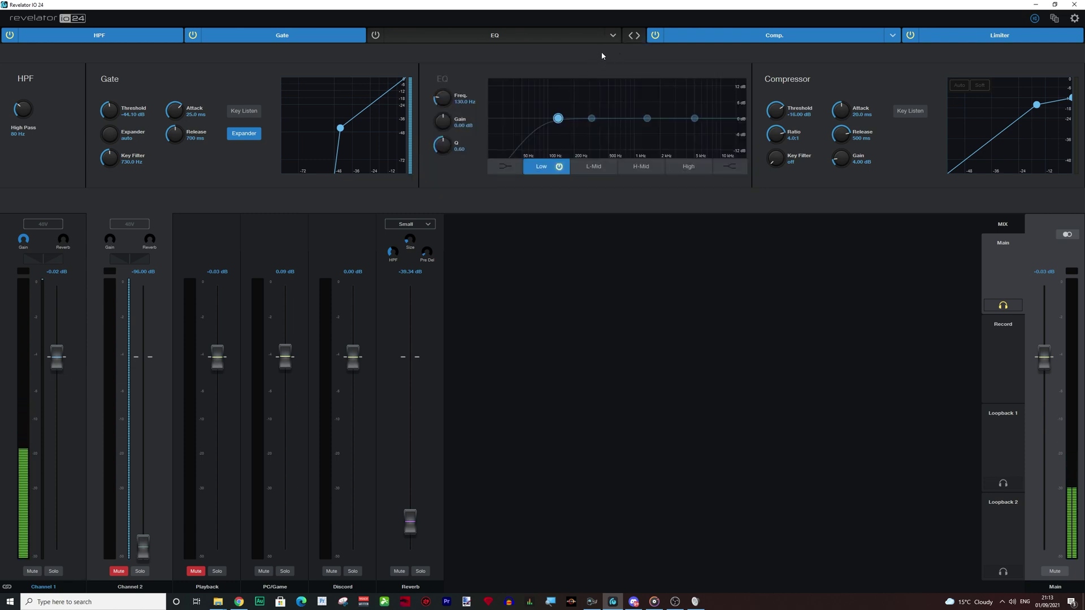
click(647, 118)
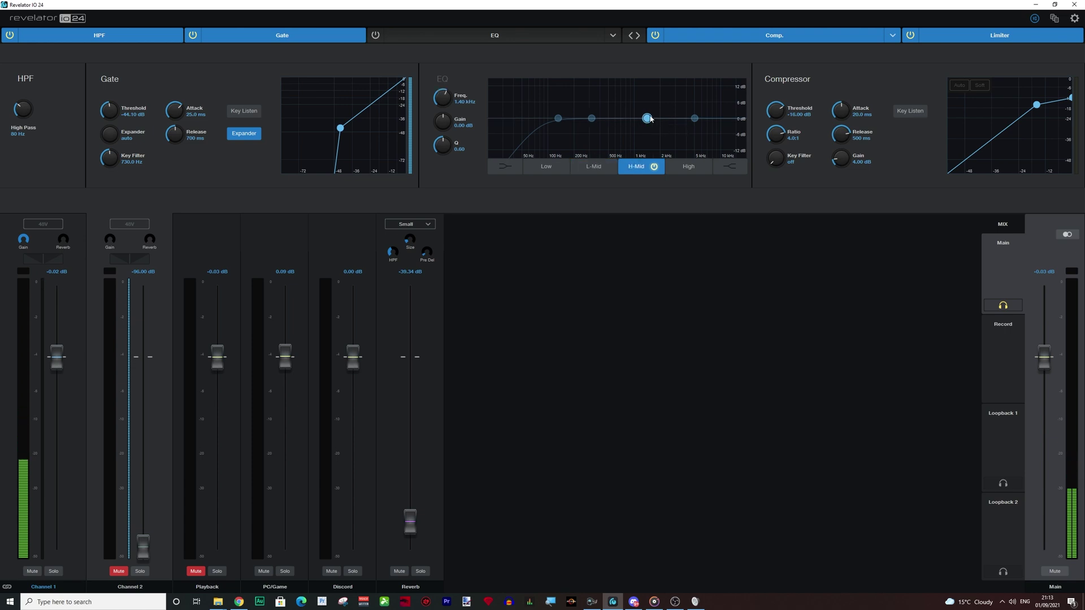
click(694, 118)
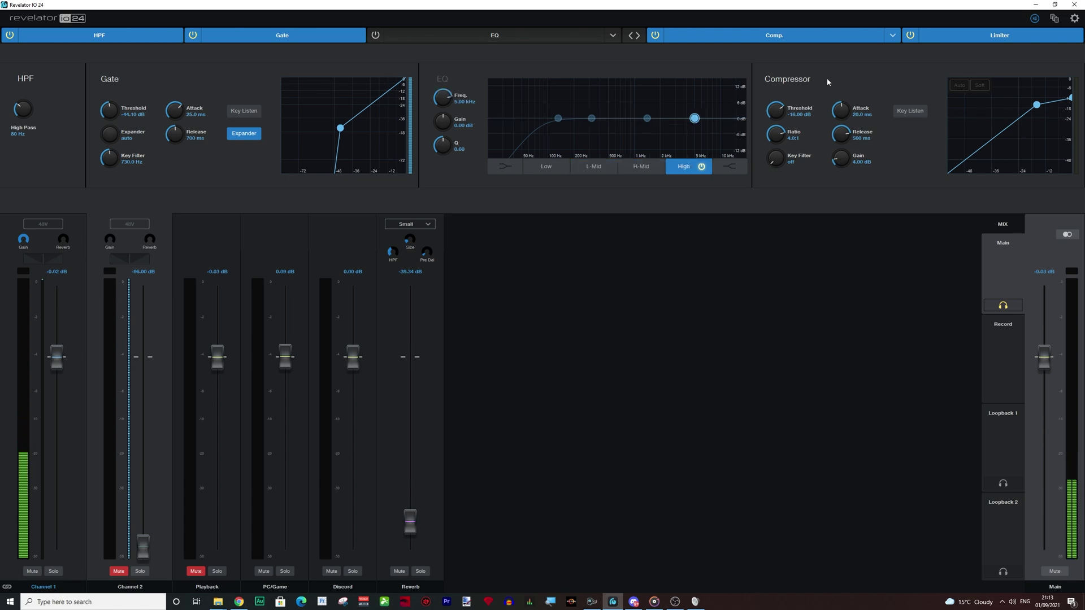
- Try the Tube and FET compressor models, and return the compressor to Standard
click(893, 36)
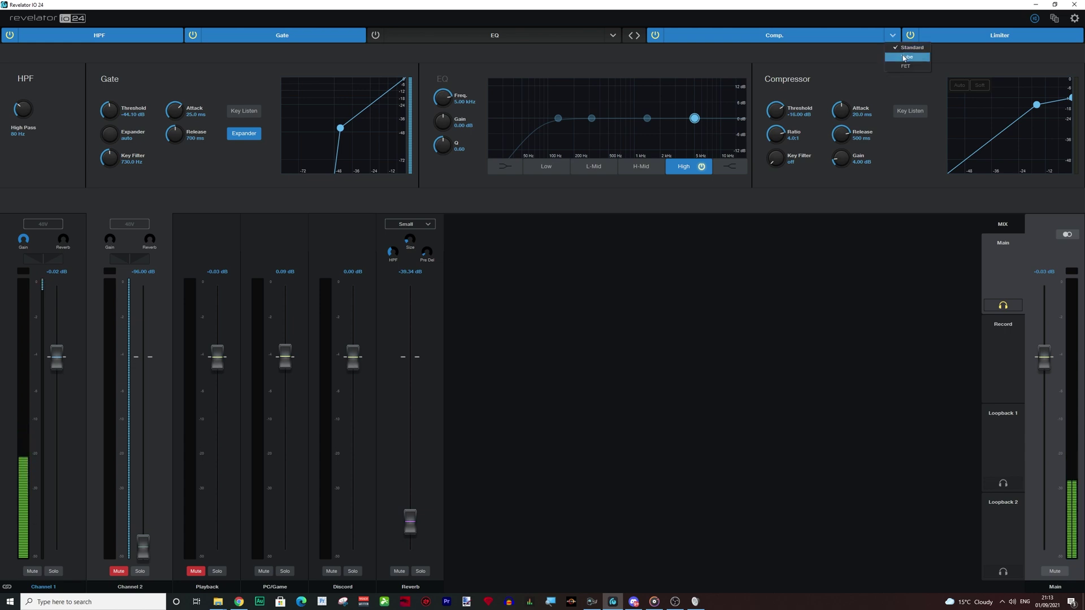
click(905, 57)
click(893, 36)
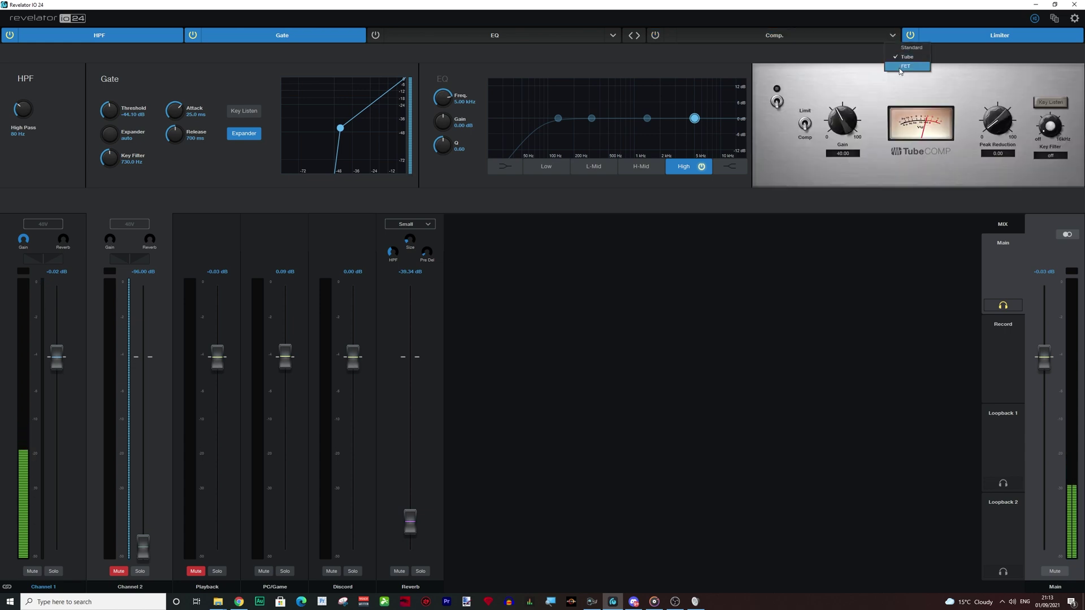
click(905, 66)
click(893, 36)
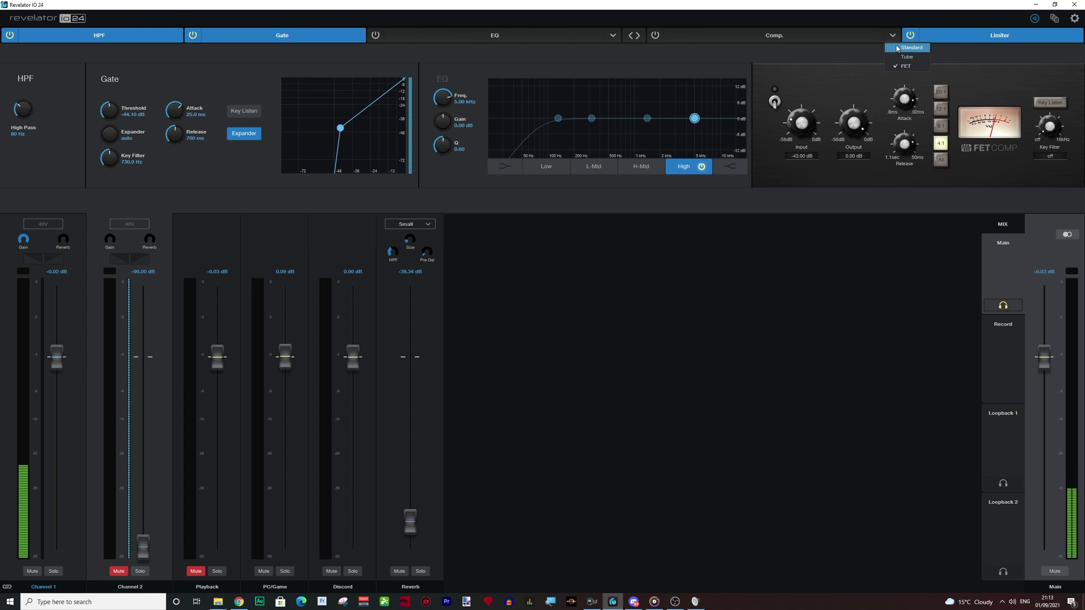
click(911, 47)
- Return to the preset overview and switch the sm7b preset off and on again to reload its settings
click(634, 35)
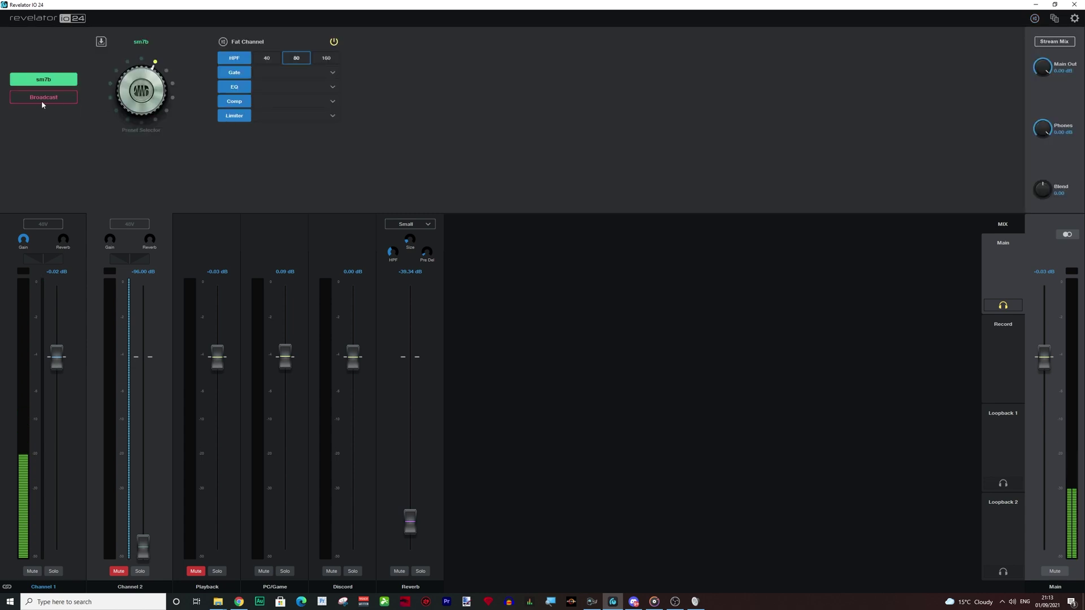
click(55, 79)
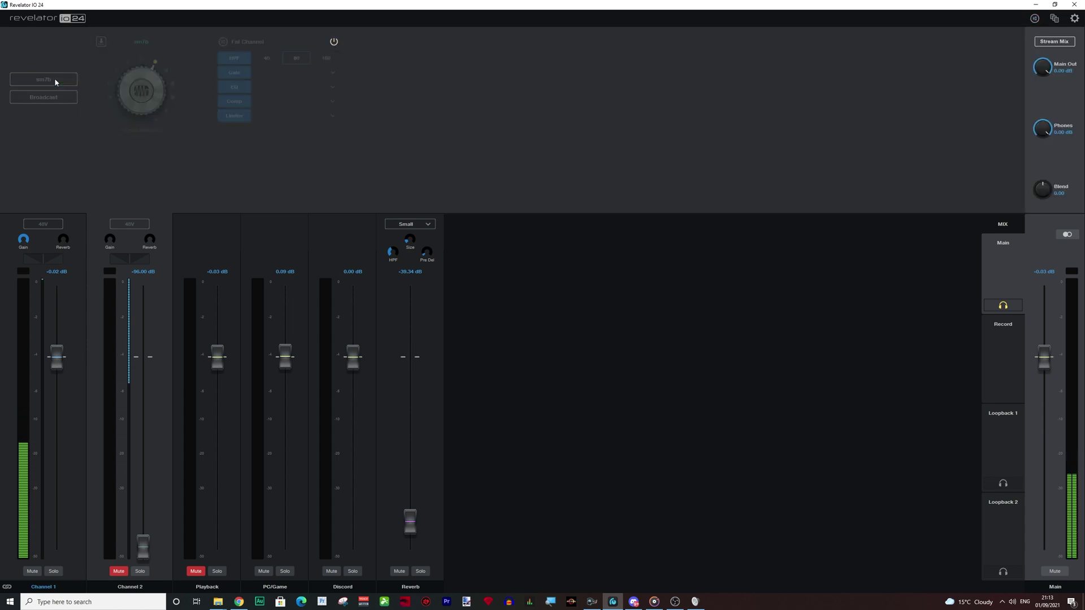
click(55, 79)
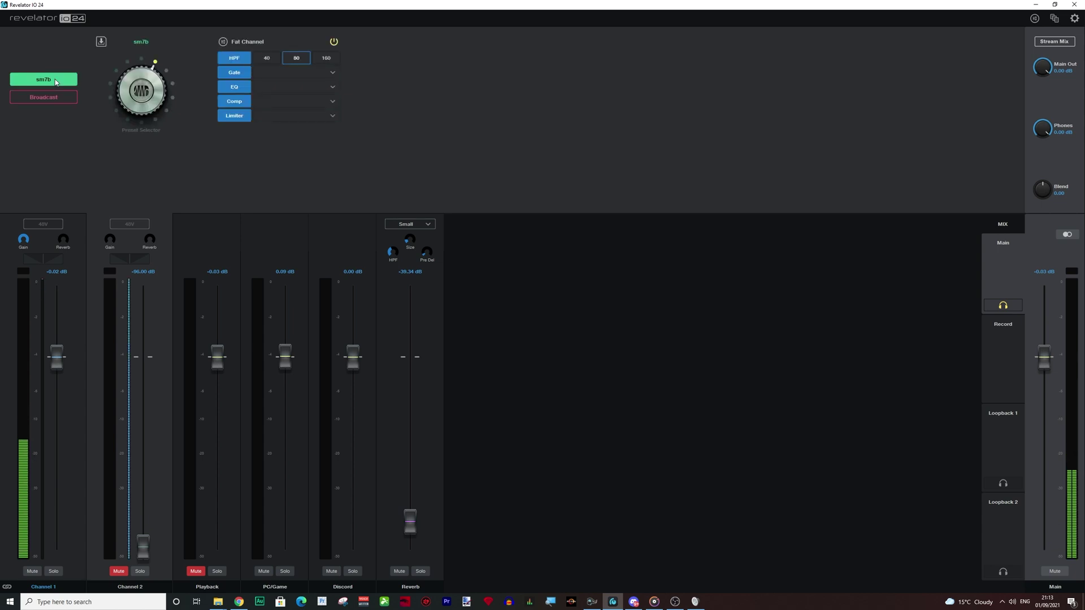
- Reopen the detailed Fat Channel settings, inspect the EQ's H-Mid band, and return to the preset overview
click(246, 42)
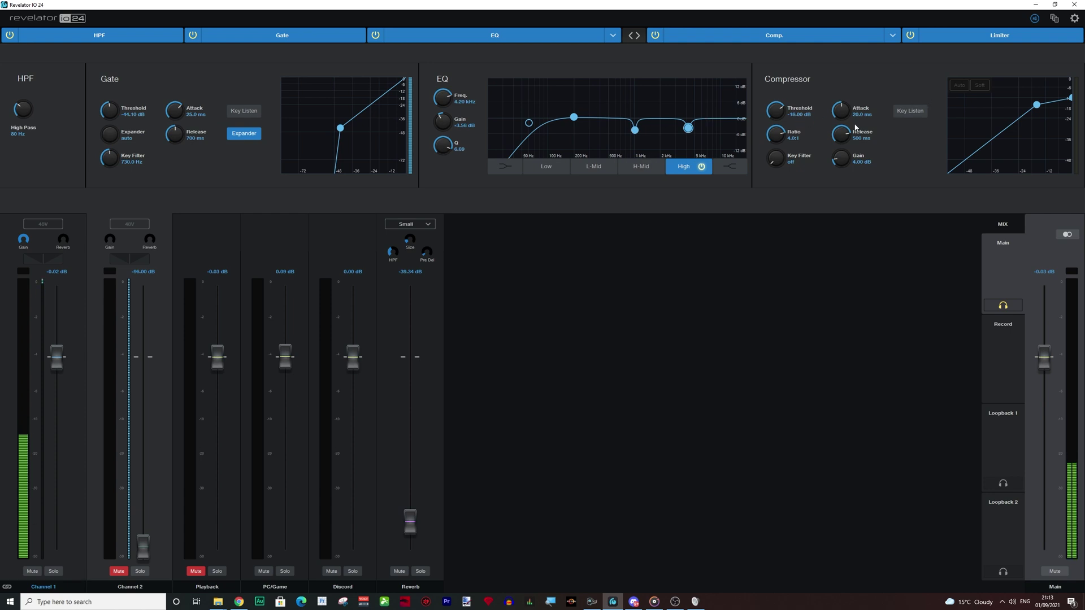
click(635, 163)
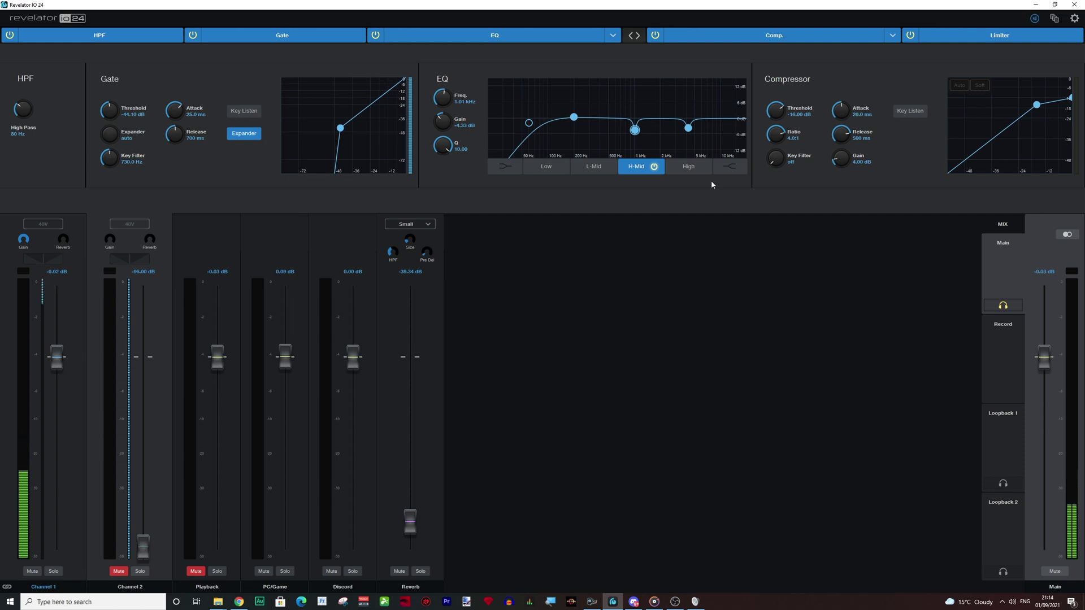
click(497, 35)
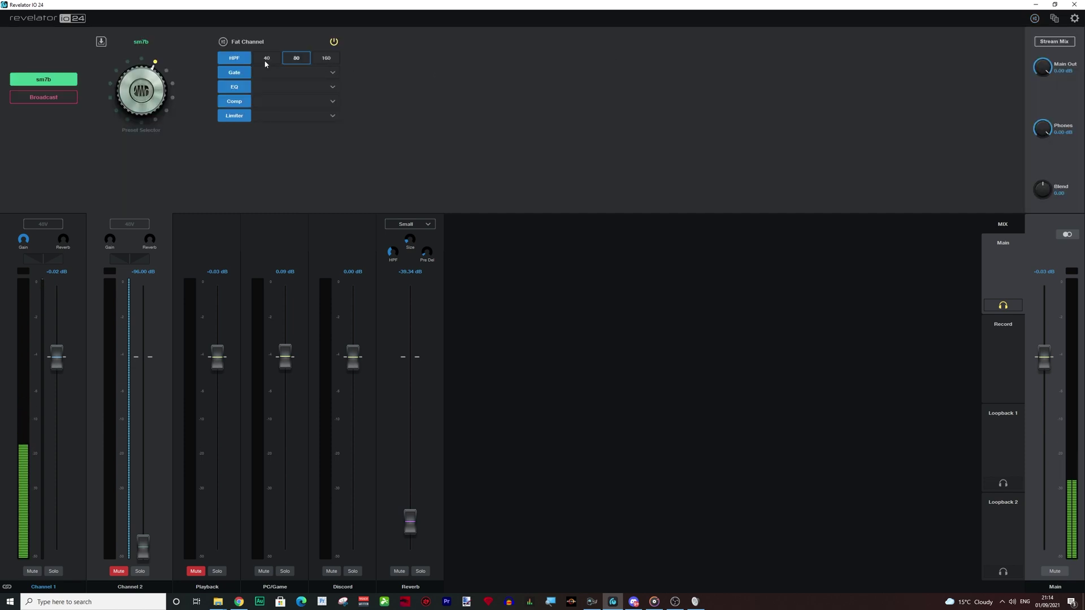
- Open the preset storage view with the device and local presets, and restore the mixer window to its smaller size
click(101, 42)
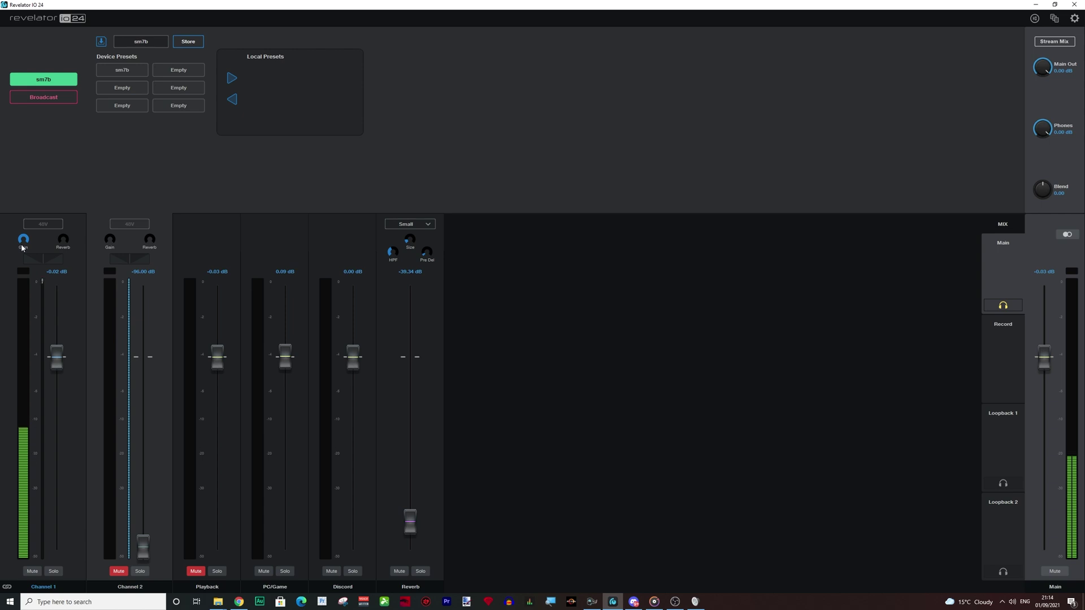
mouse_move(22, 247)
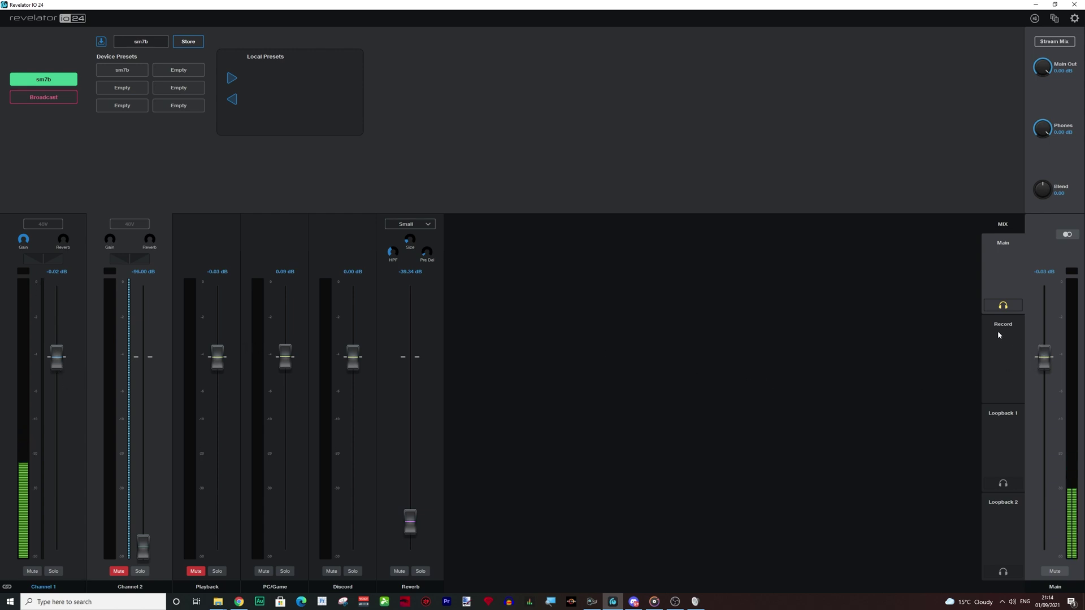
key(super+Down)
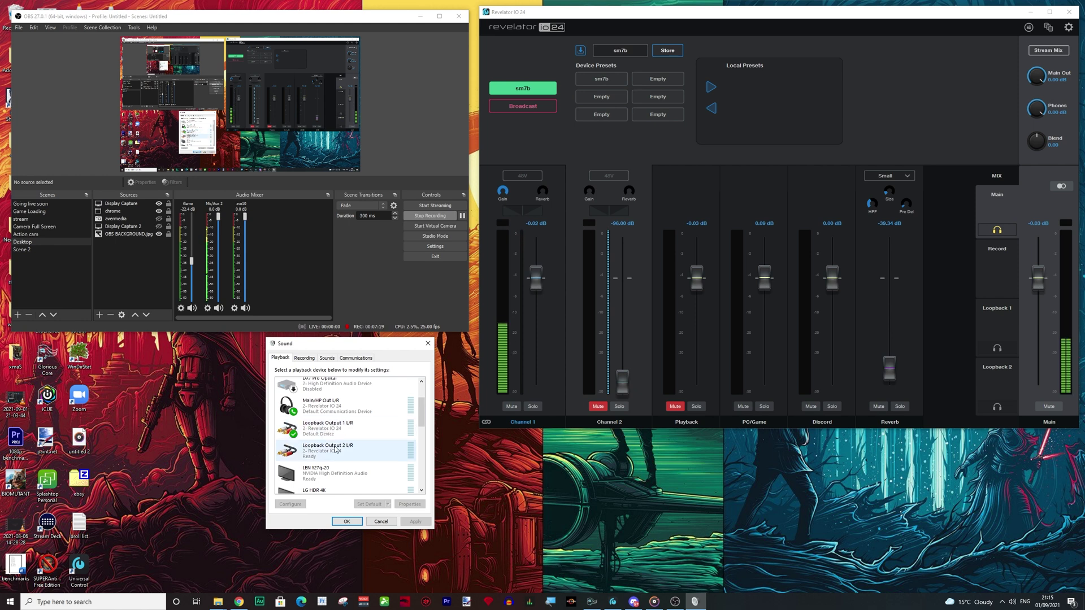
- Show the recording devices in the Windows Sound dialog and review the Revelator IO 24 mic and loopback inputs
click(304, 358)
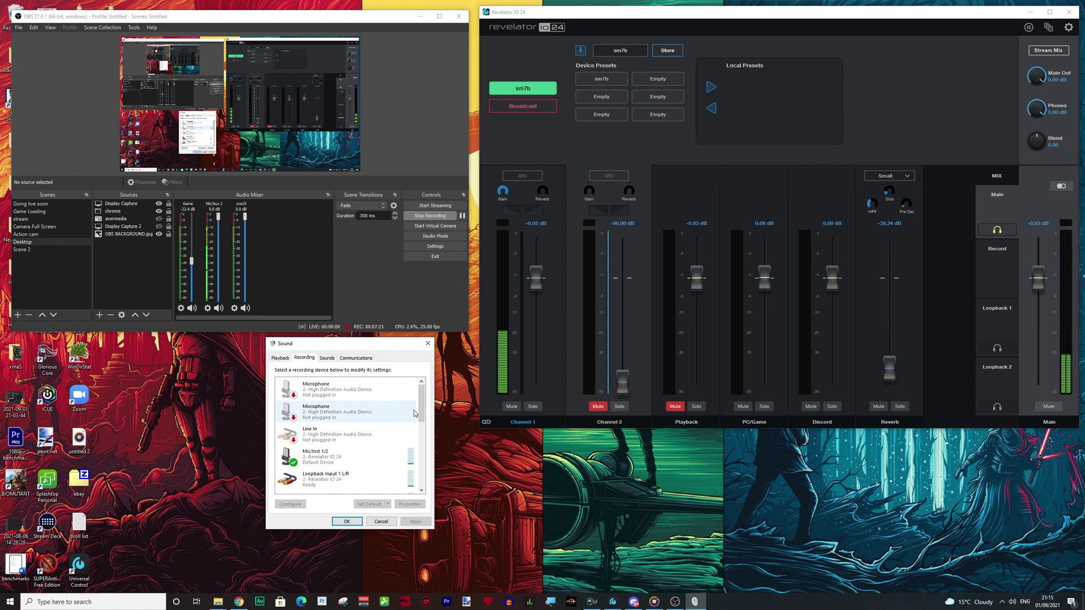
scroll(421, 409, down, 1)
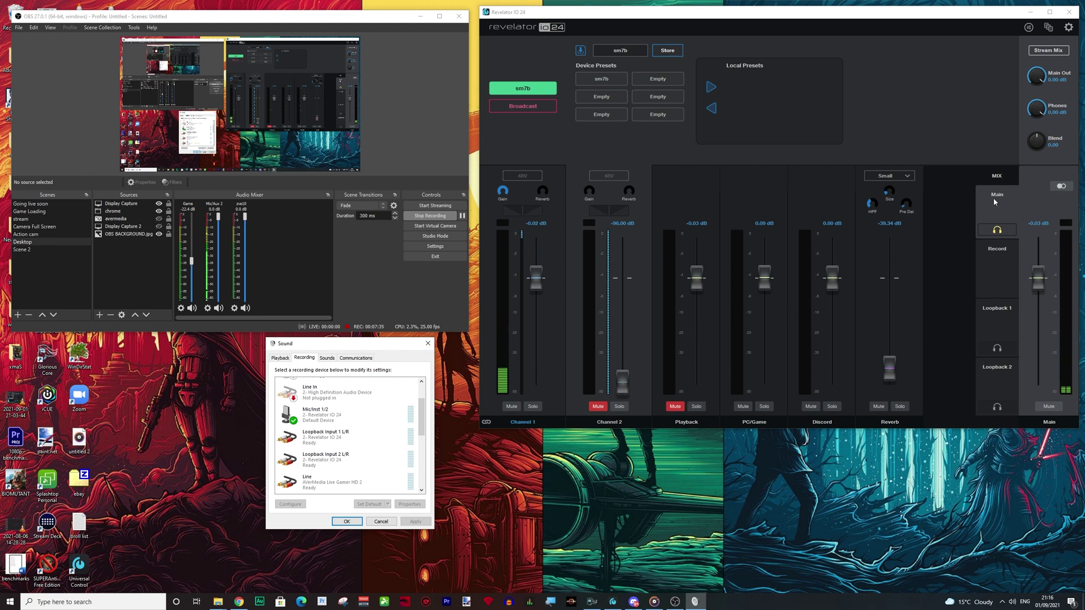
- View the Record, Loopback 1 and Loopback 2 mixes in turn, and return to the Main mix
click(992, 259)
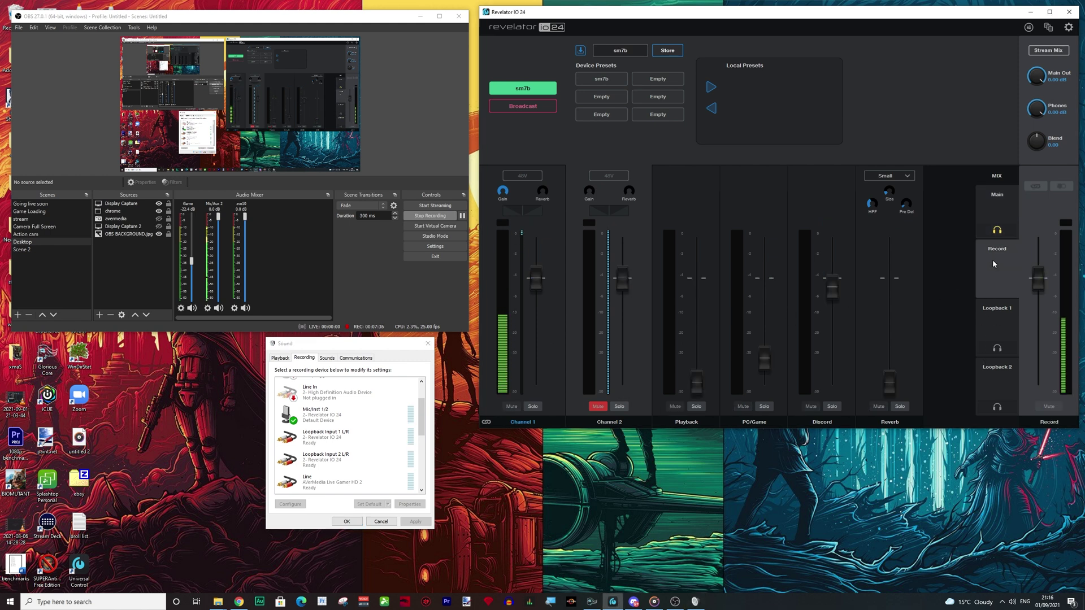
click(992, 314)
click(991, 371)
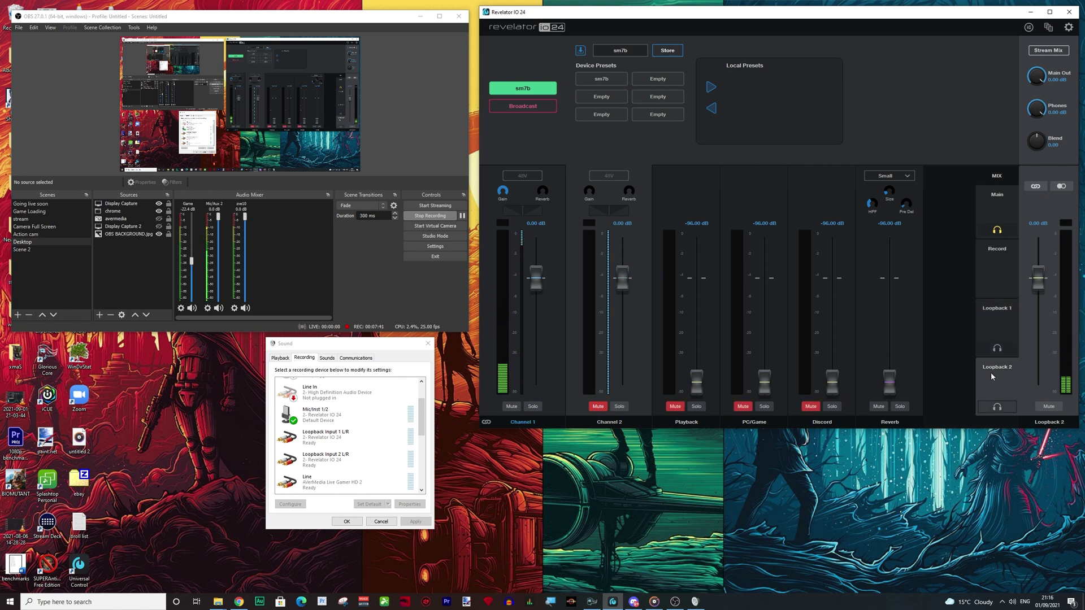
click(993, 213)
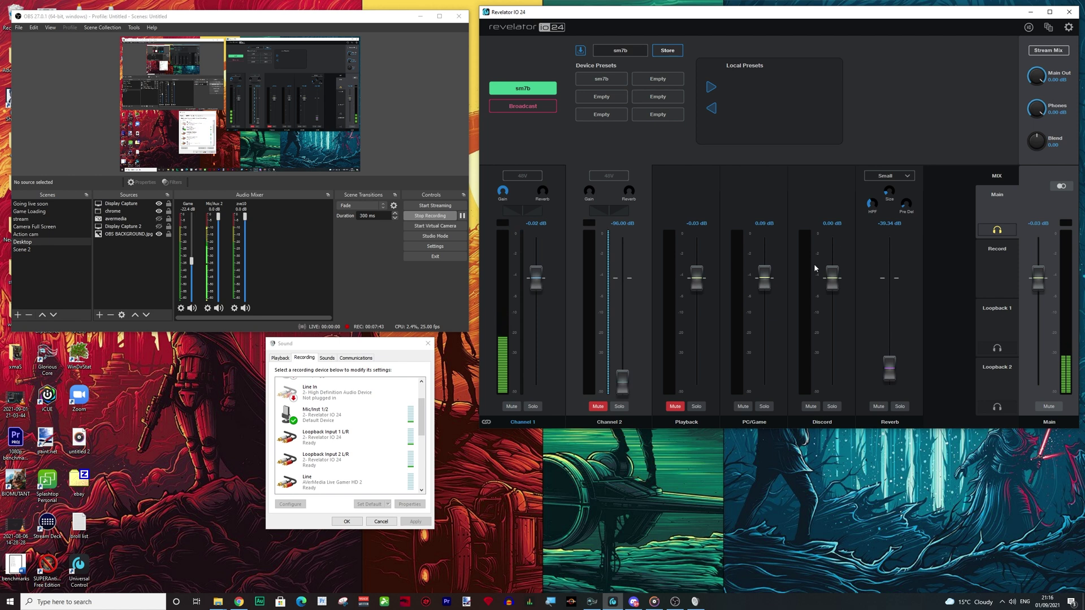
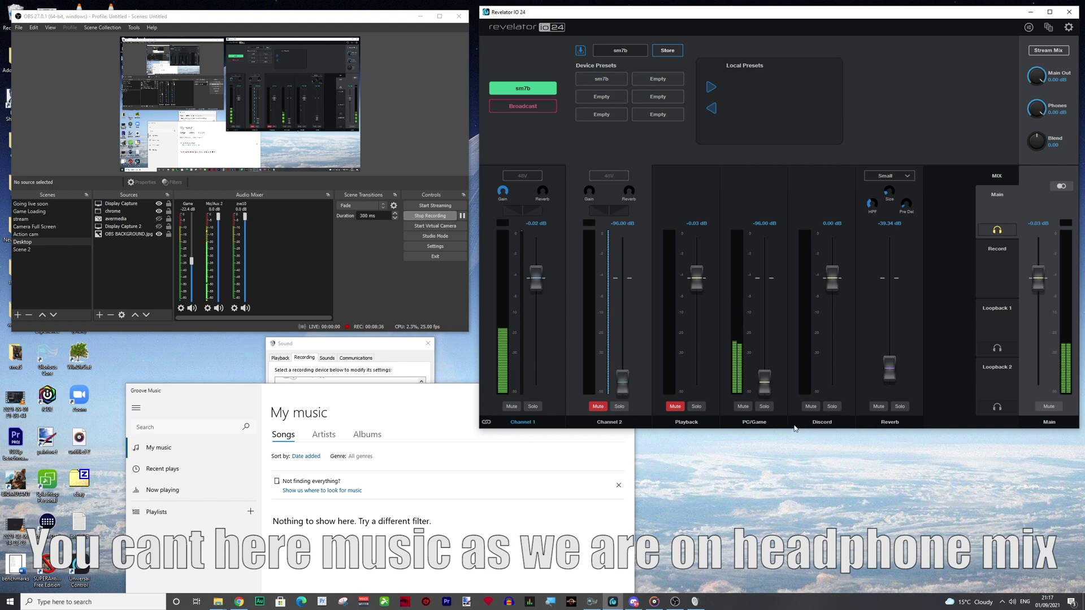
- Check the current Windows playback device, and bring the Groove Music window fully into view to pause the song
click(1012, 602)
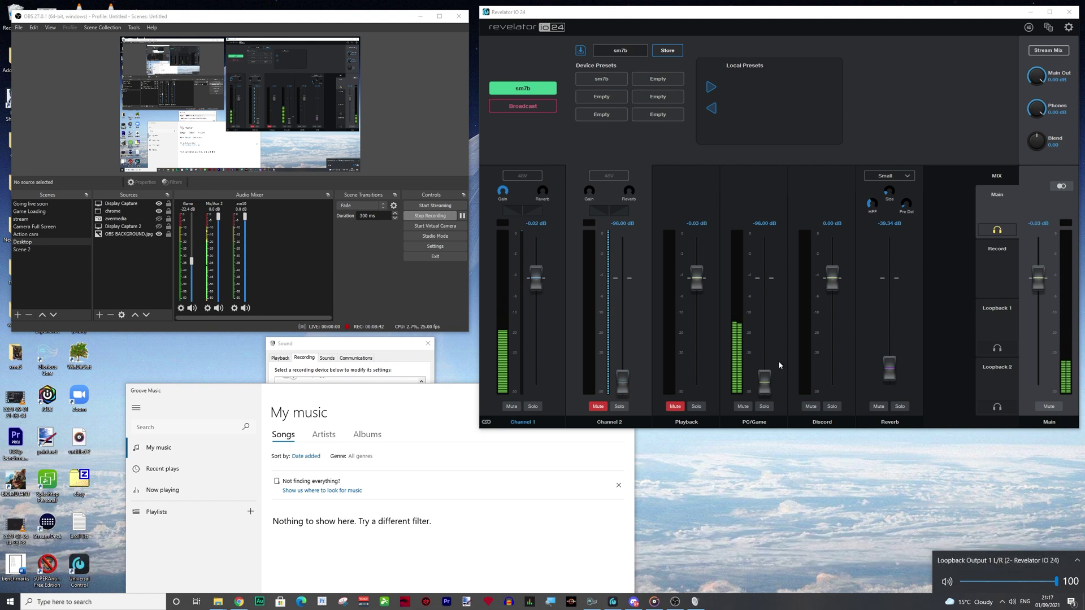
drag(459, 402, 478, 172)
click(399, 523)
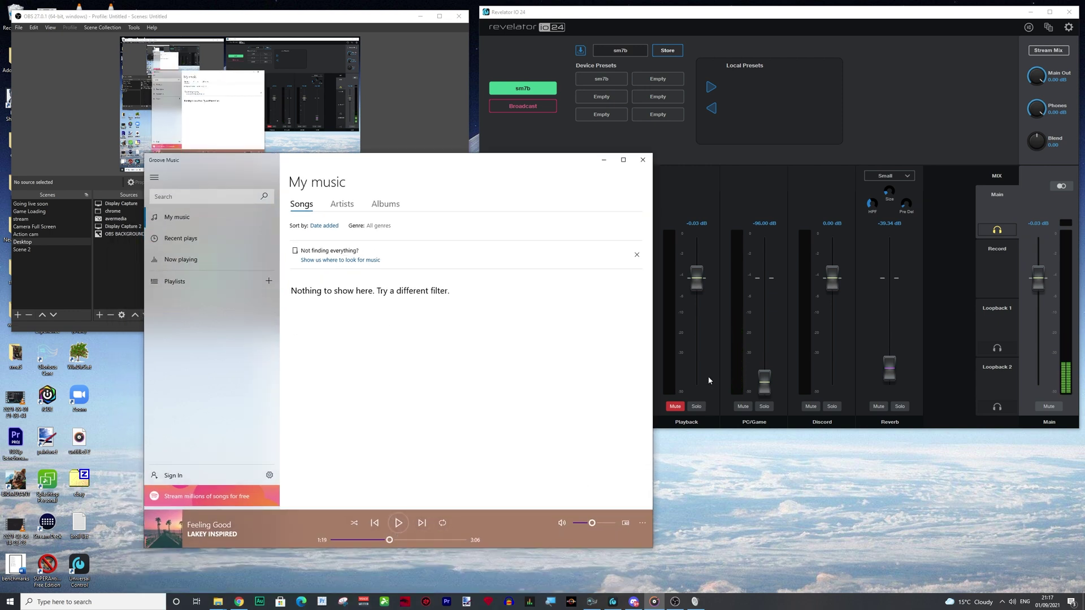
- Close Groove Music, raise the Main mix's PC/Game fader to about -0.4 dB, and lower Playback to -96 dB
click(639, 164)
drag(764, 381, 766, 290)
drag(697, 278, 696, 383)
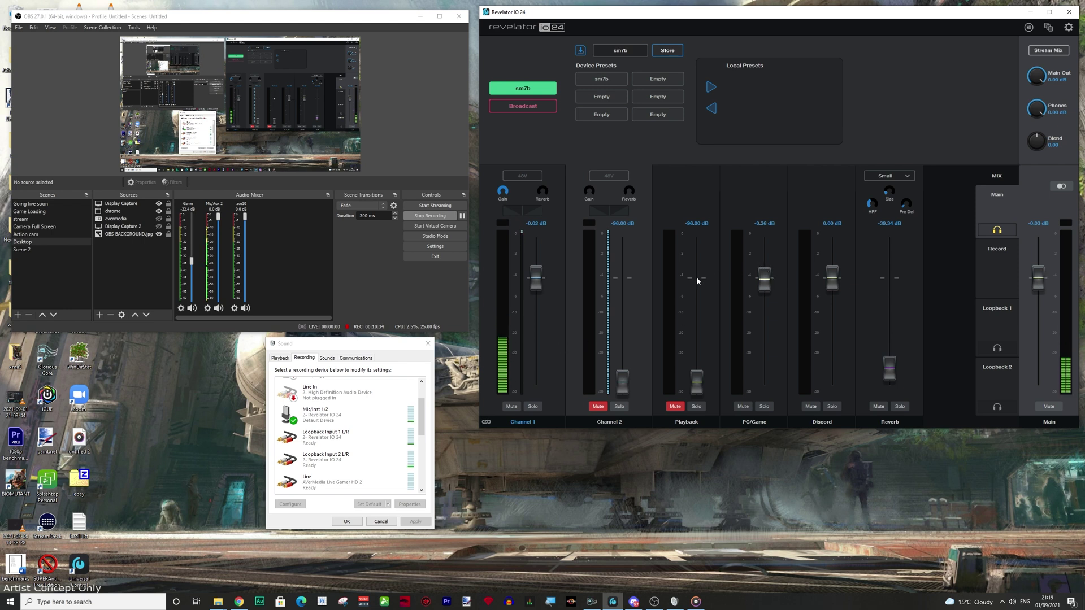
- Switch to OBS and check the input device in the Mic/Aux 2 audio source properties
click(207, 308)
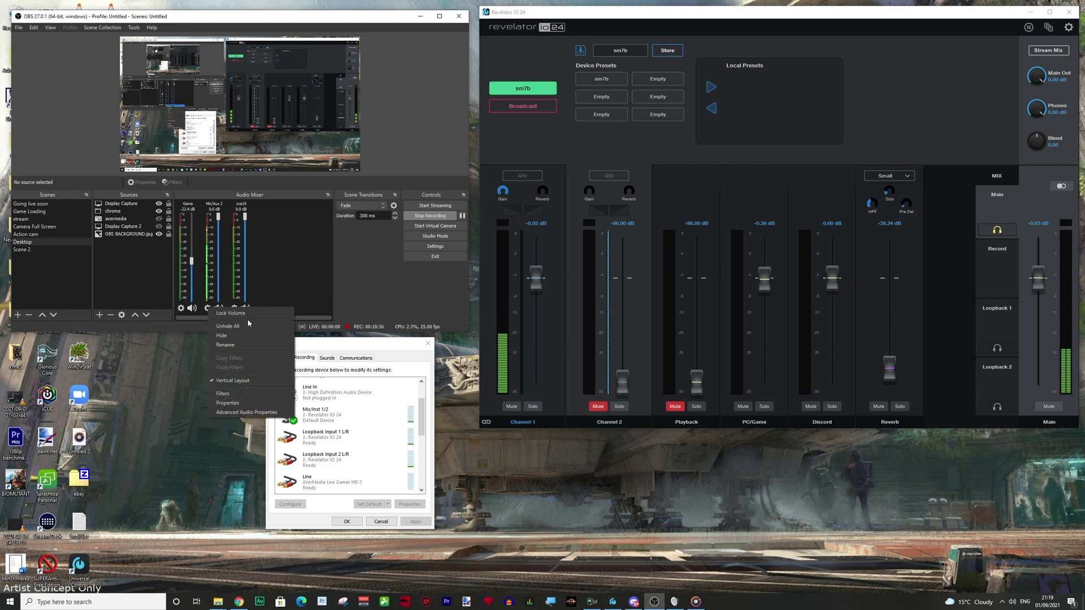
click(238, 408)
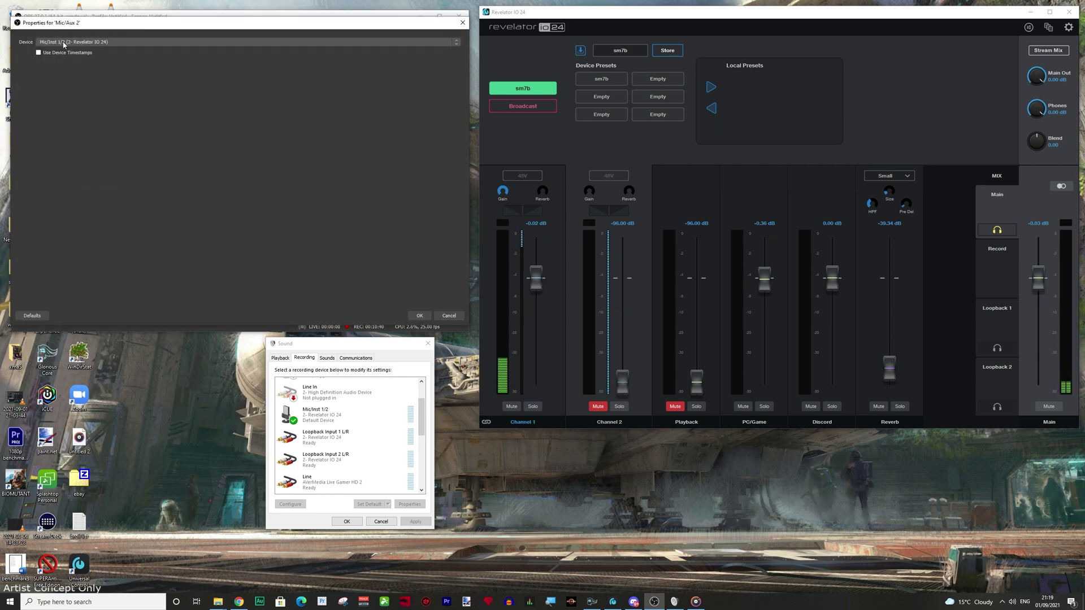
click(421, 315)
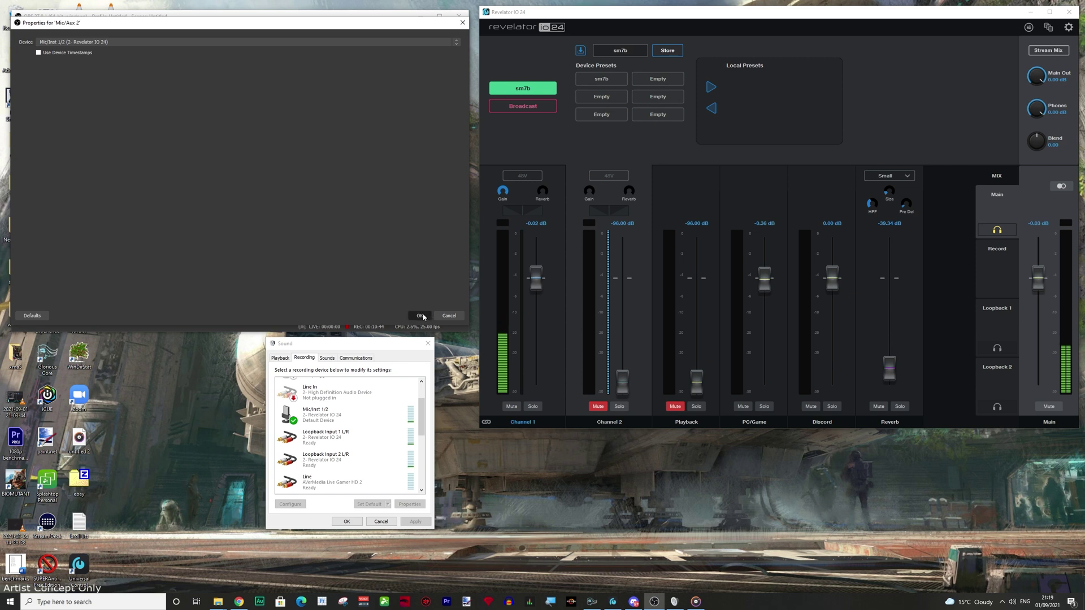
- Enable Stream Mix for the Record mix and show the Record mix faders
click(1051, 52)
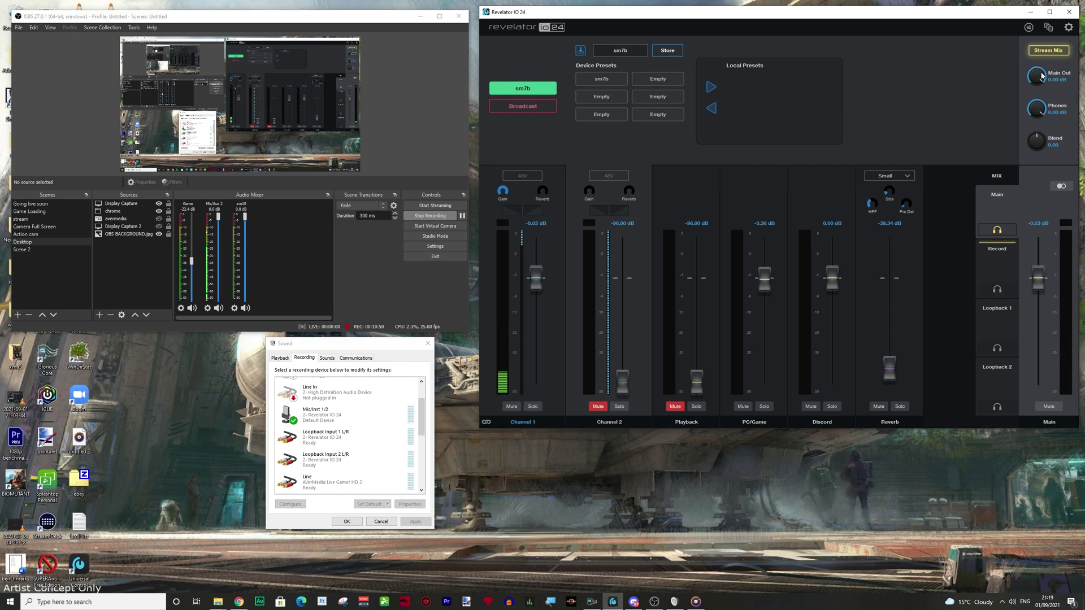
click(999, 264)
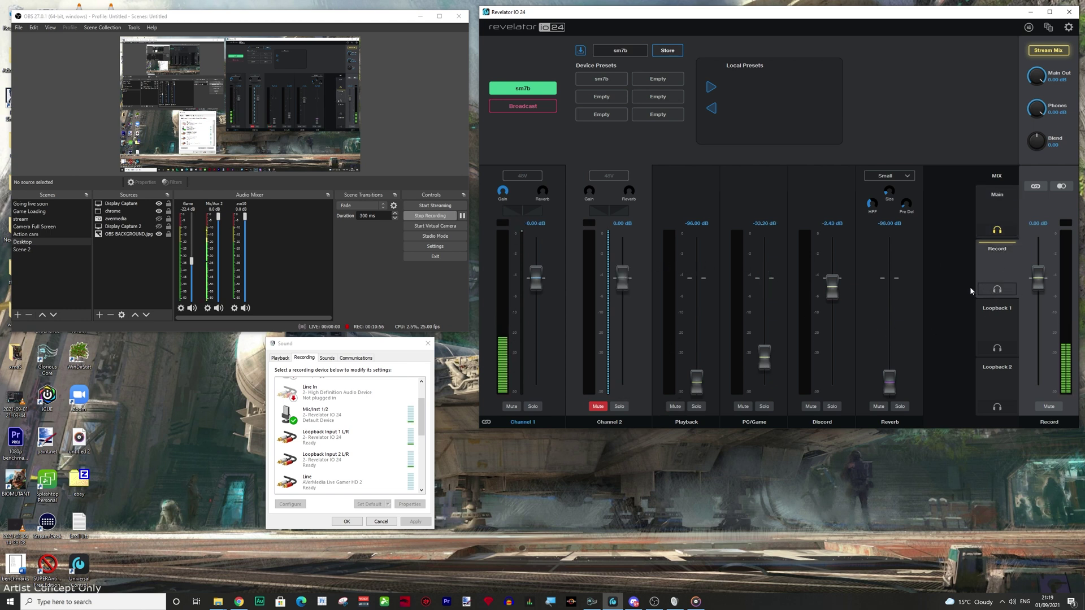
- Play the song in Groove Music, lower the Record mix's PC/Game fader to about -38 dB, and move the music window off the OBS meters
click(695, 601)
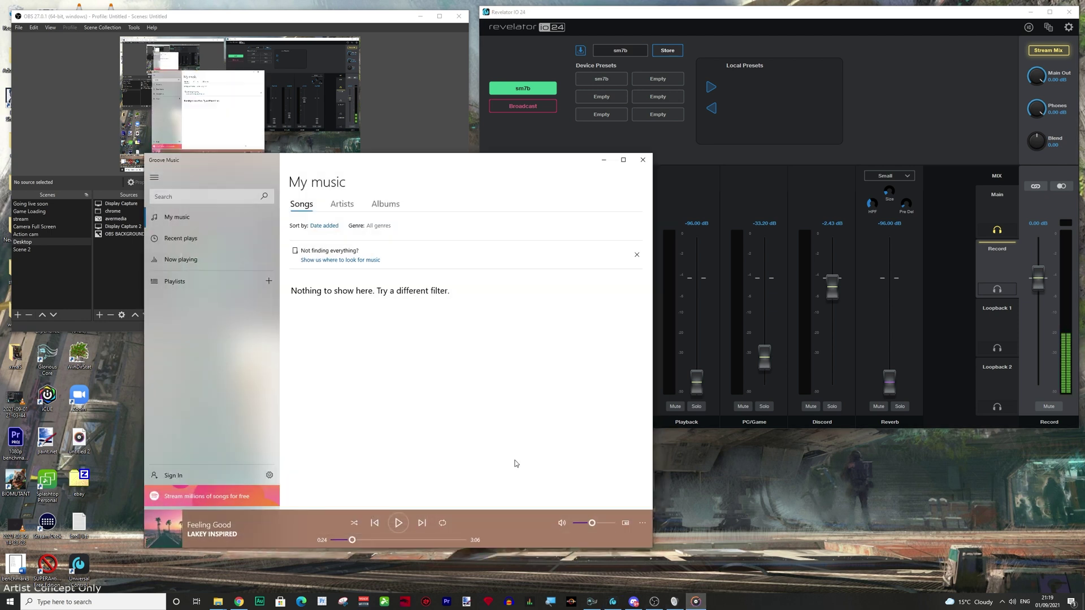
click(399, 522)
drag(764, 357, 798, 360)
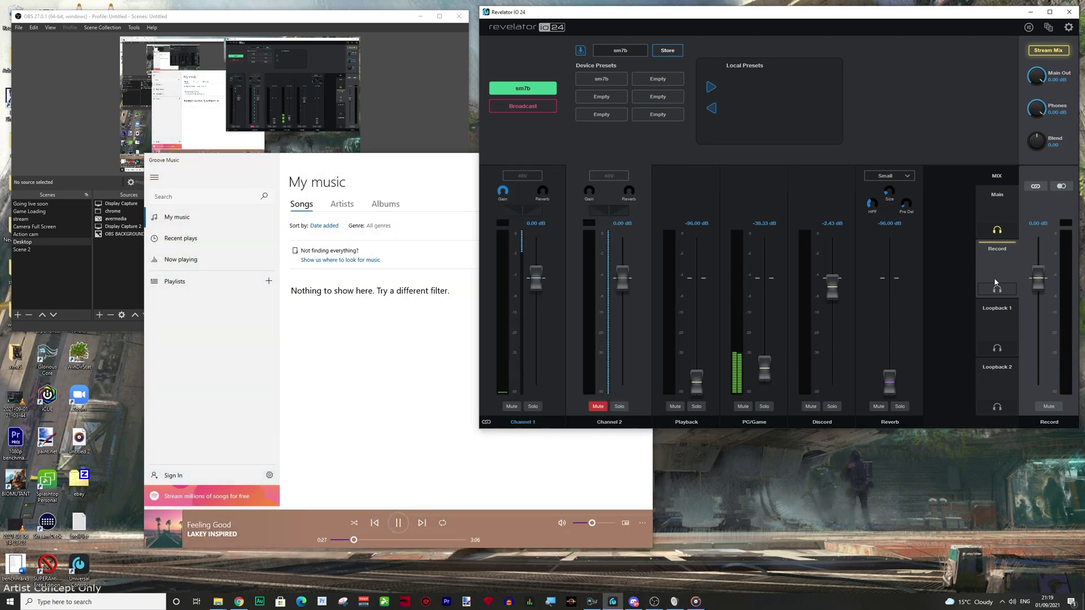
drag(428, 161, 343, 448)
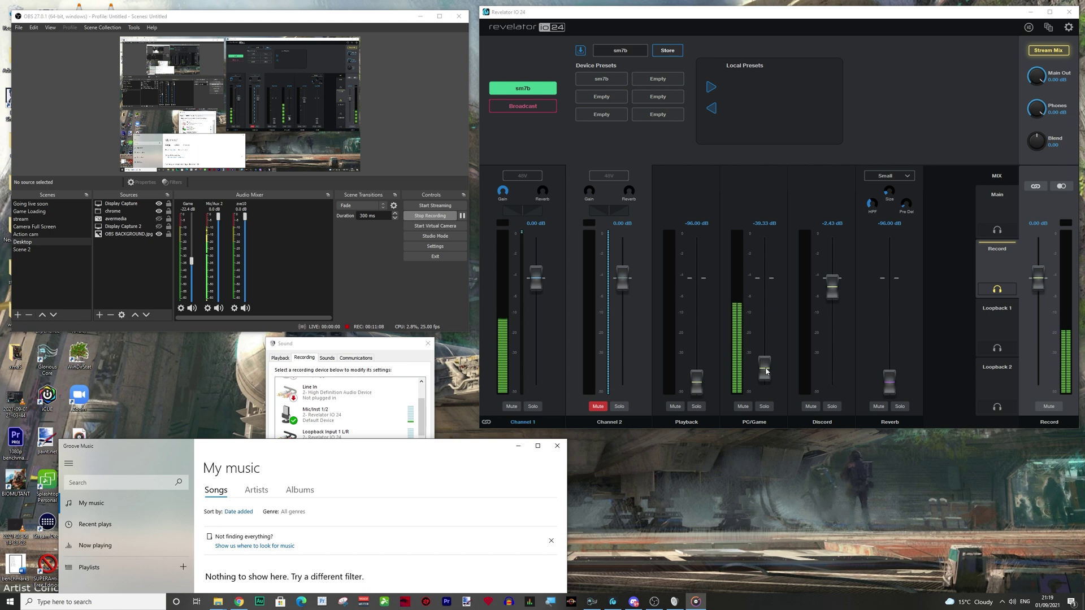
- Set the Record mix's PC/Game to about -35 dB and Discord to about -5.8 dB, close Groove Music, and route the headphones to Main
drag(767, 371, 766, 358)
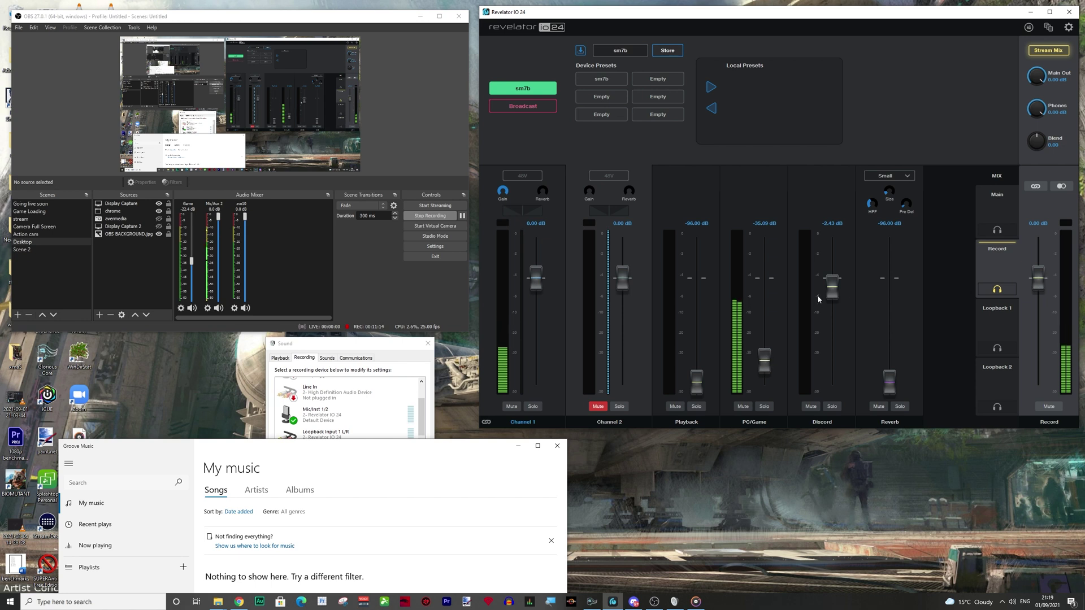
drag(832, 293, 833, 305)
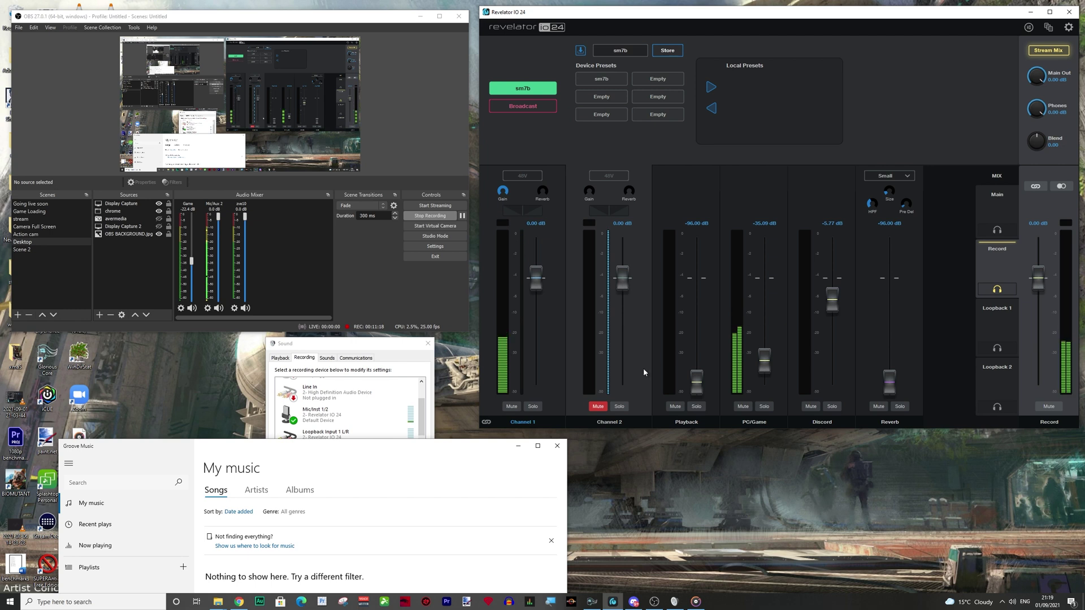
click(557, 446)
click(996, 231)
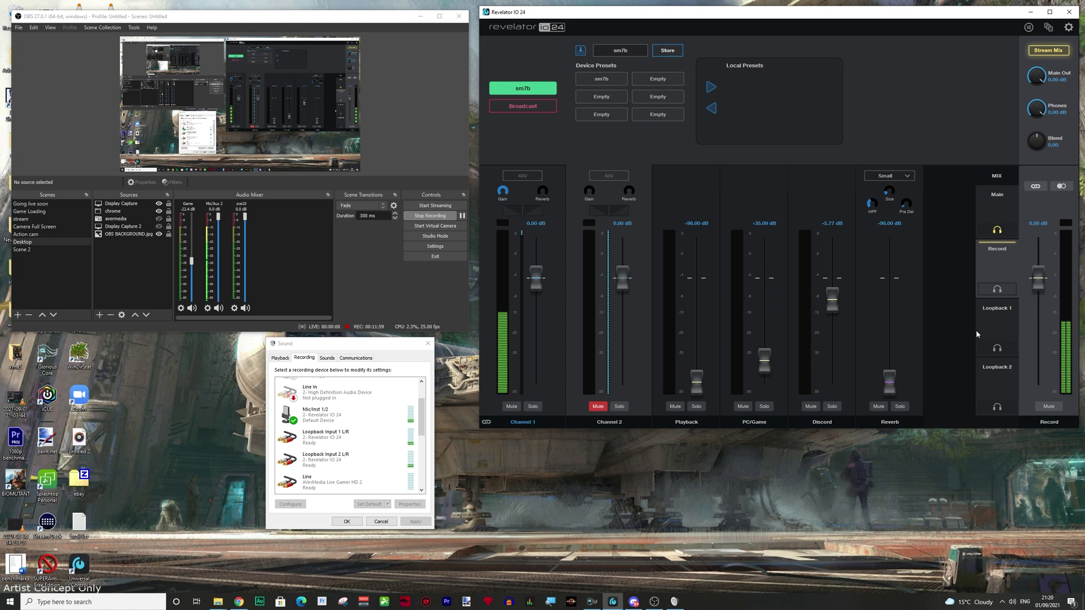
- Lower the Channel 2 fader to -96 dB in both the Loopback 1 and Loopback 2 mixes
click(995, 329)
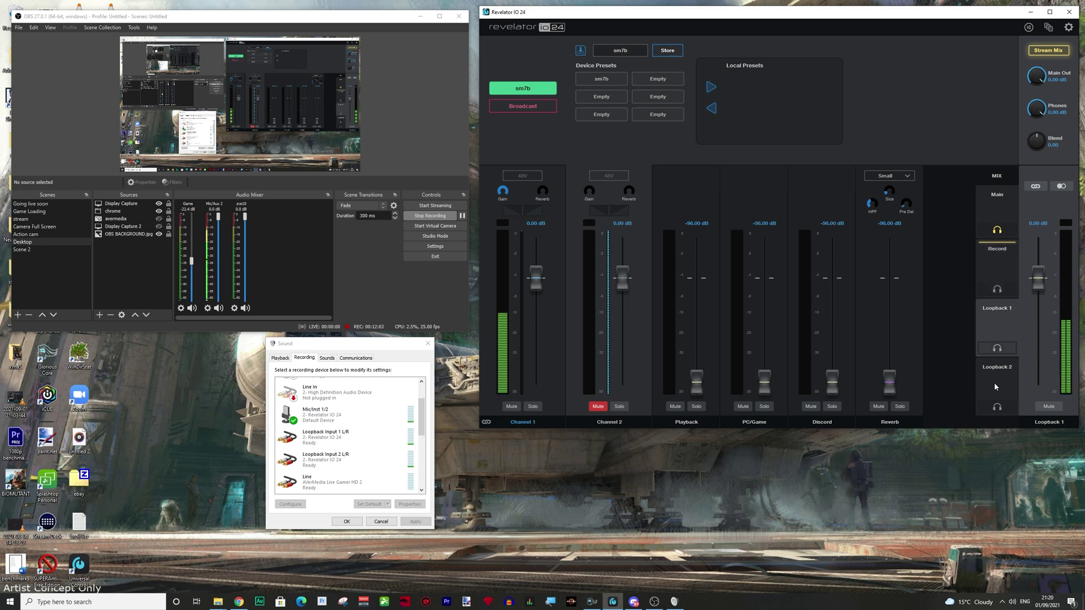
drag(618, 296, 623, 390)
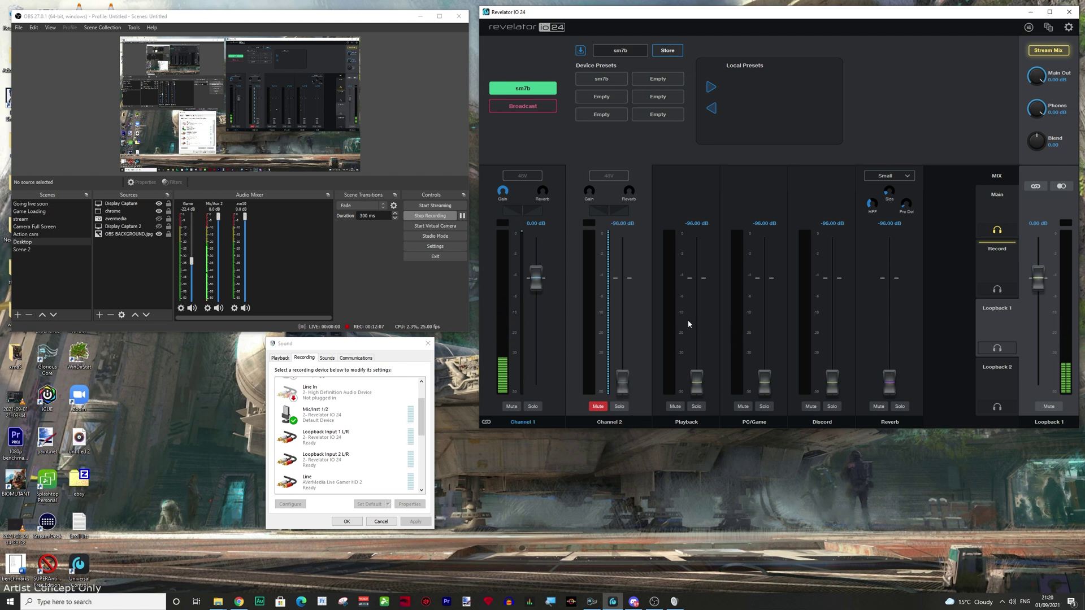
click(993, 383)
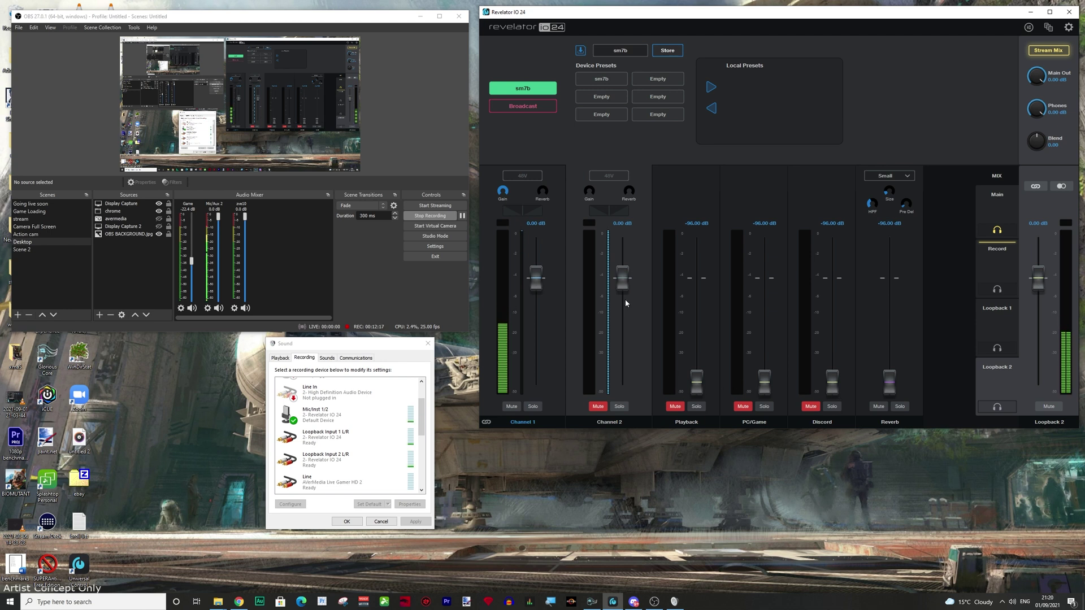
drag(622, 277, 622, 383)
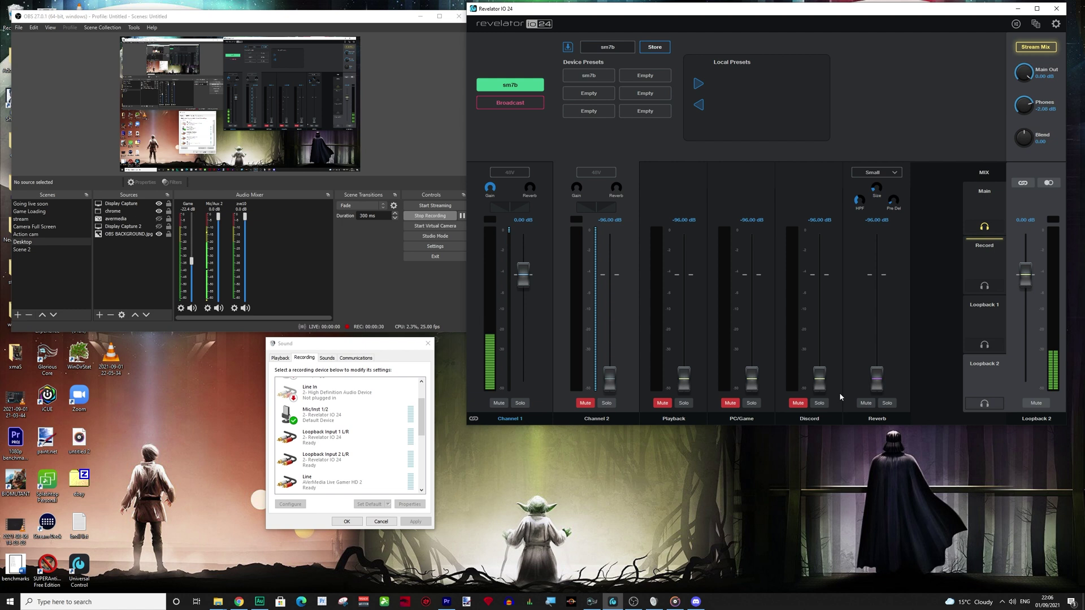
- Switch to Discord to check its voice input and output devices, and review the Record, Main and Loopback 2 mixes
mouse_move(793, 338)
click(697, 602)
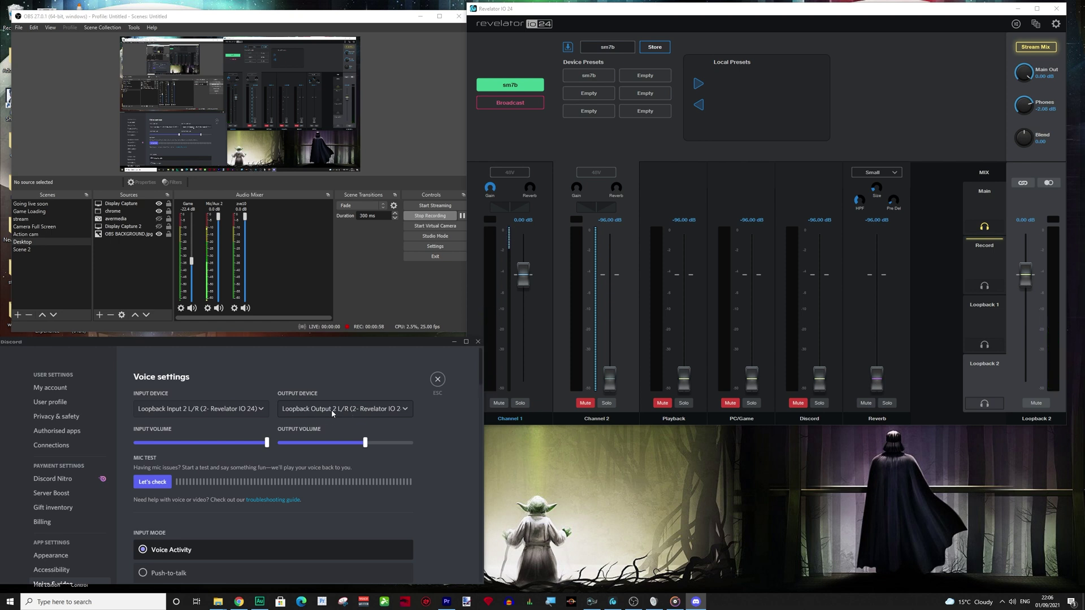
click(992, 253)
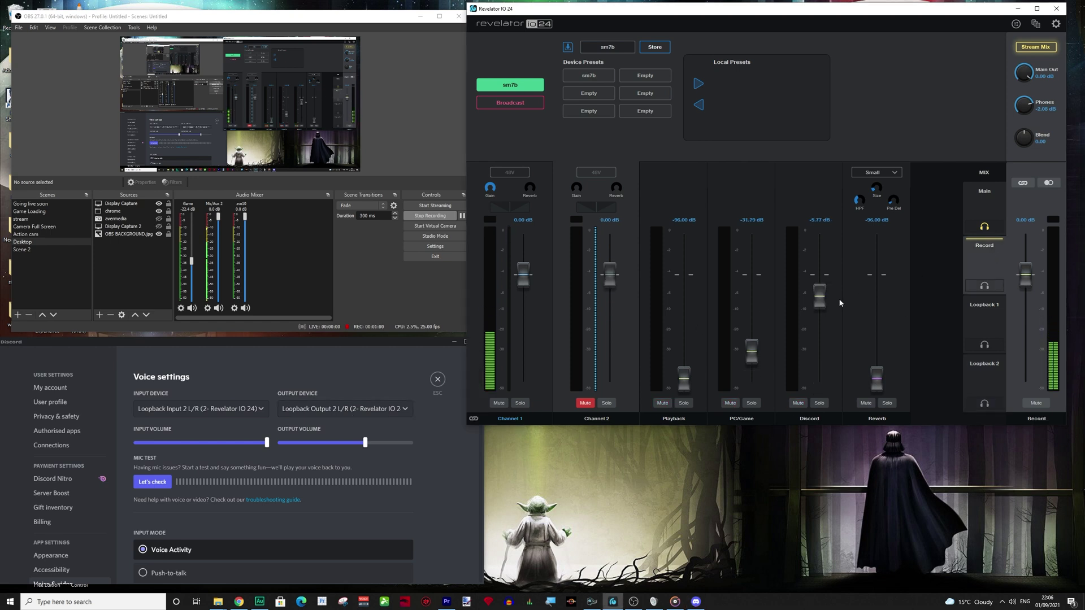
click(996, 196)
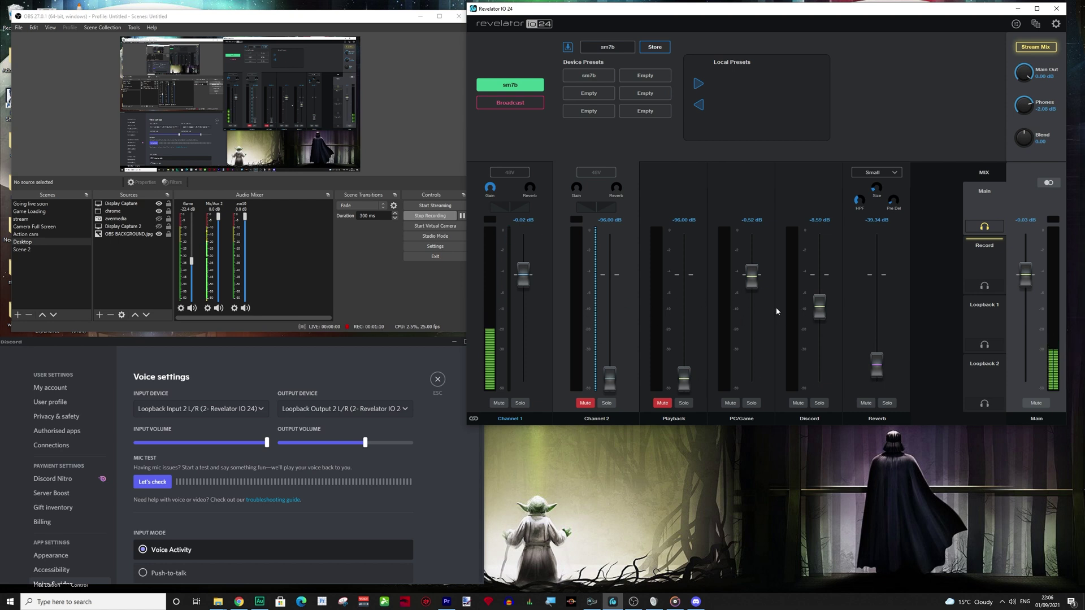
click(983, 384)
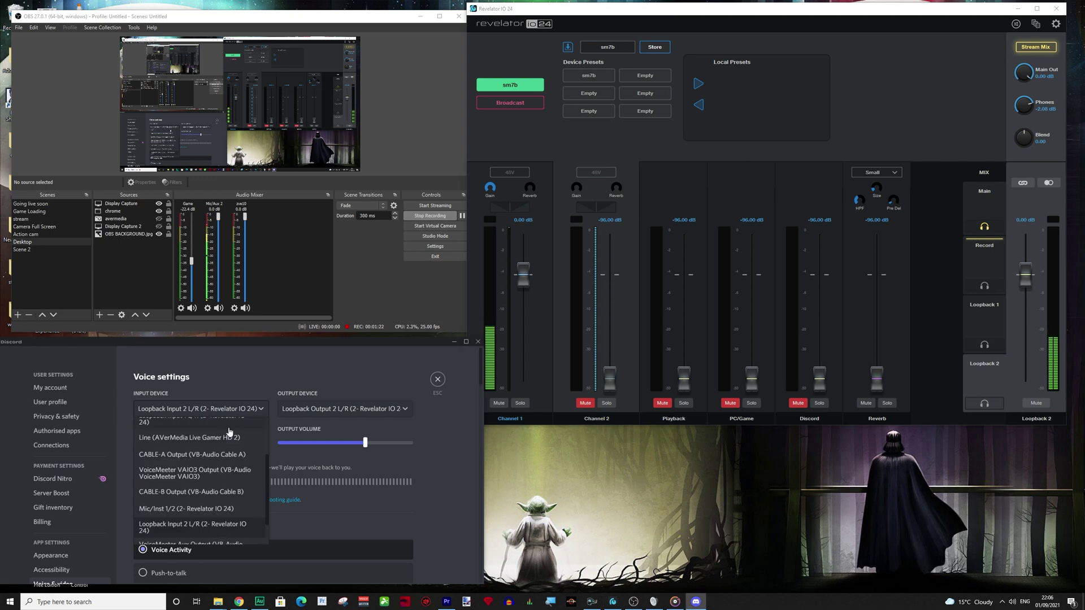
- Review the available input devices in Discord's voice settings and close the list without changing the selection
scroll(229, 432, up, 3)
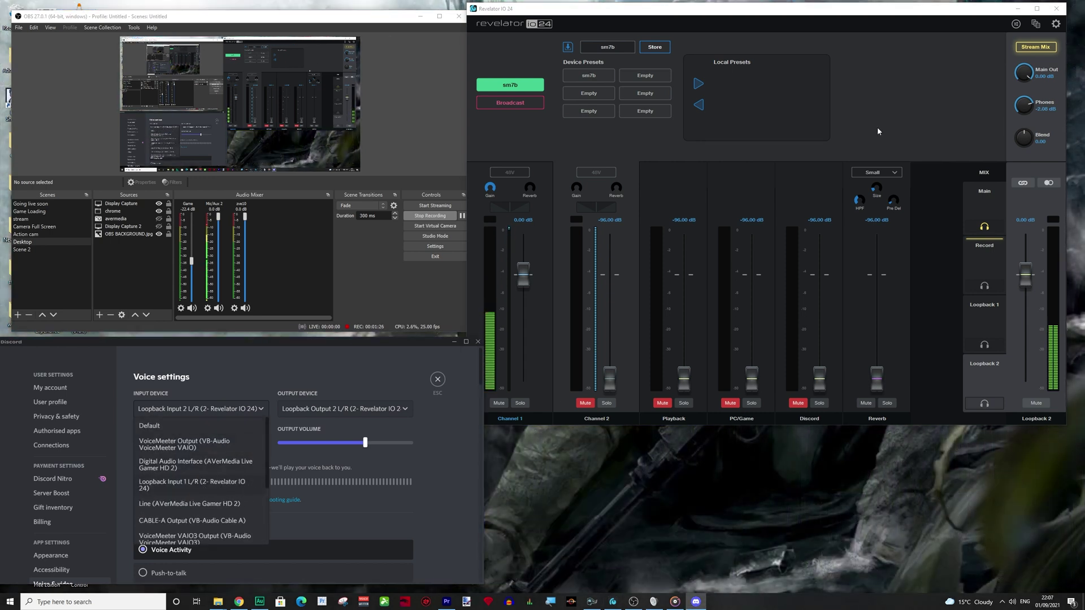
click(407, 513)
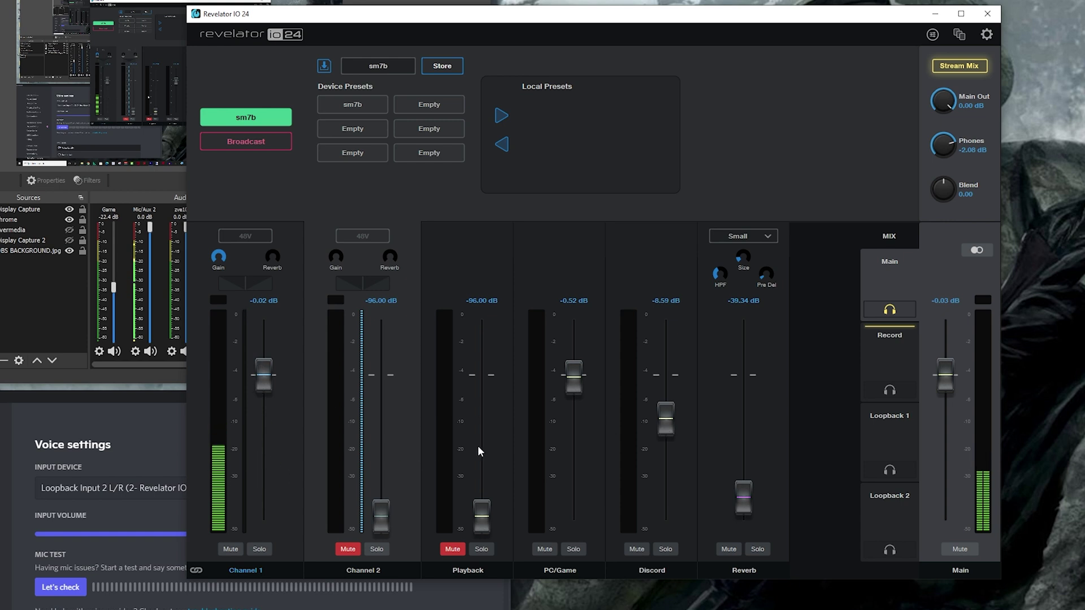
- Review the Record mix, and mute Playback, PC/Game, Discord and Reverb in the Loopback 1 mix
click(885, 362)
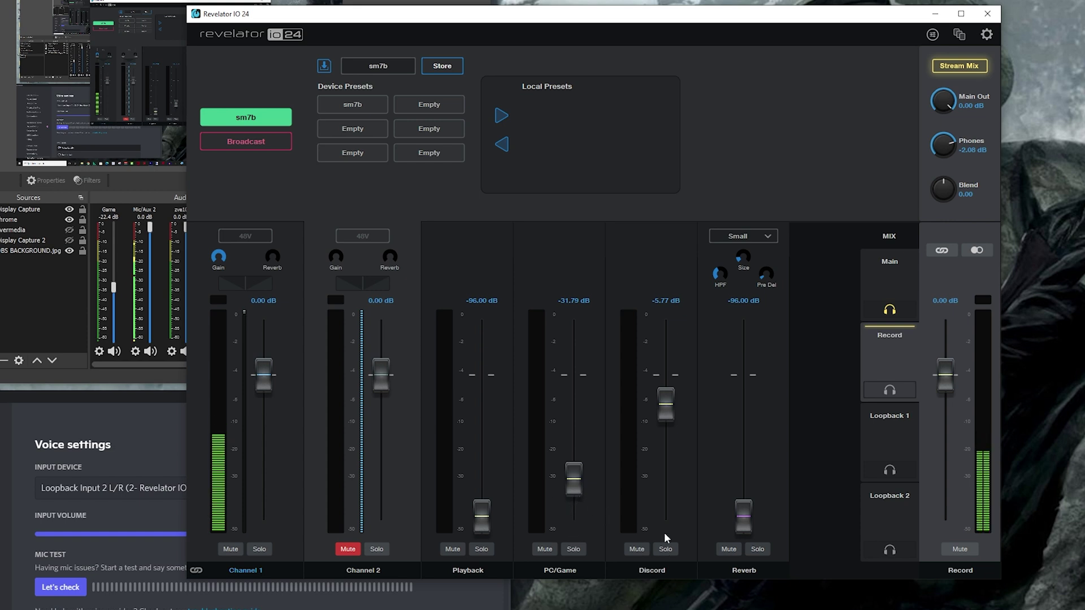
click(881, 446)
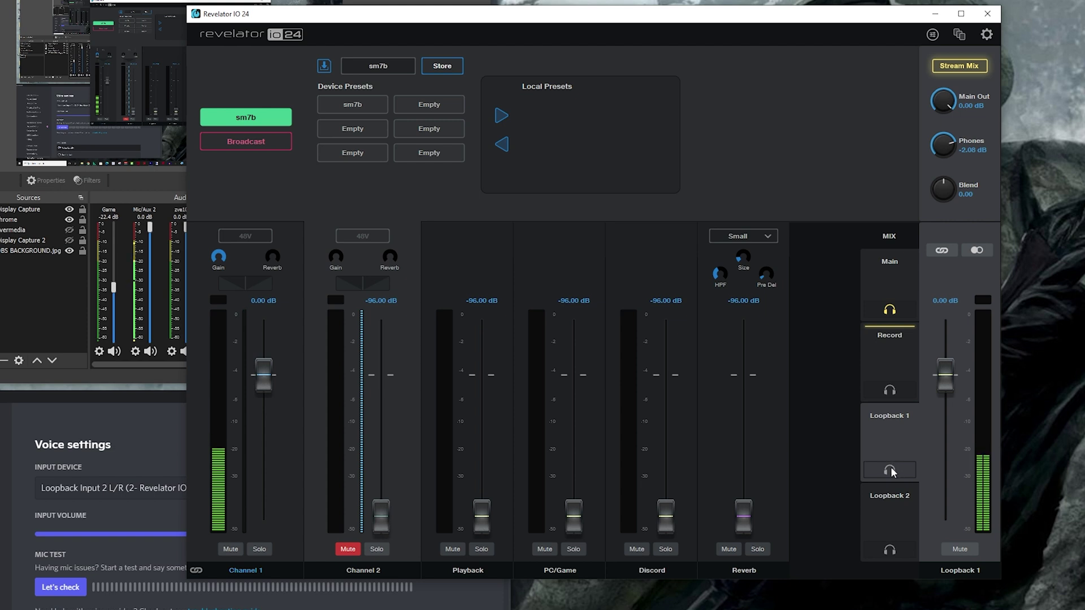
click(453, 549)
click(545, 549)
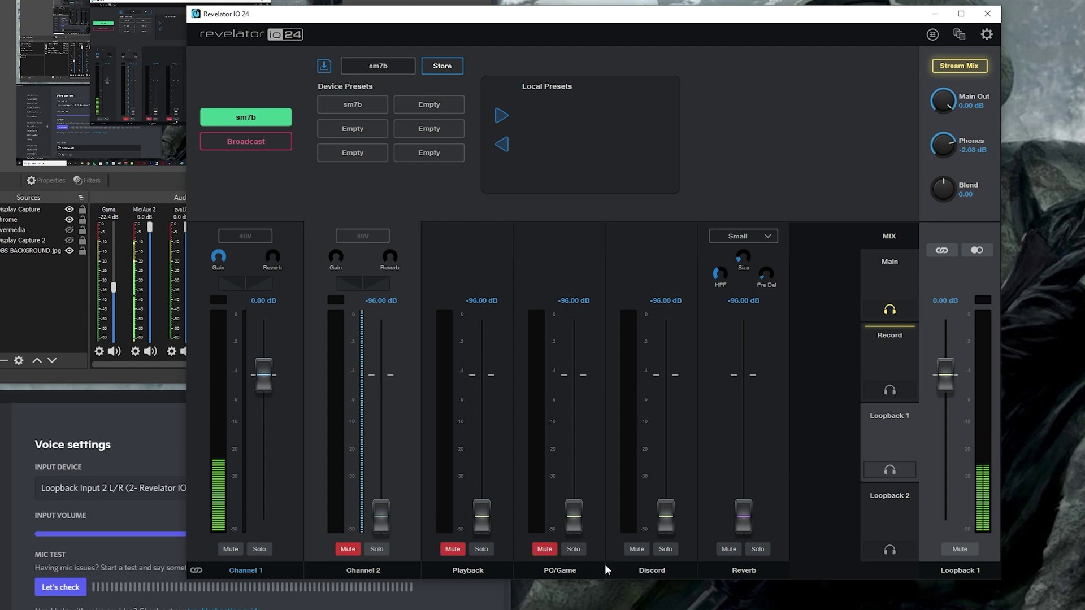
click(637, 549)
click(727, 549)
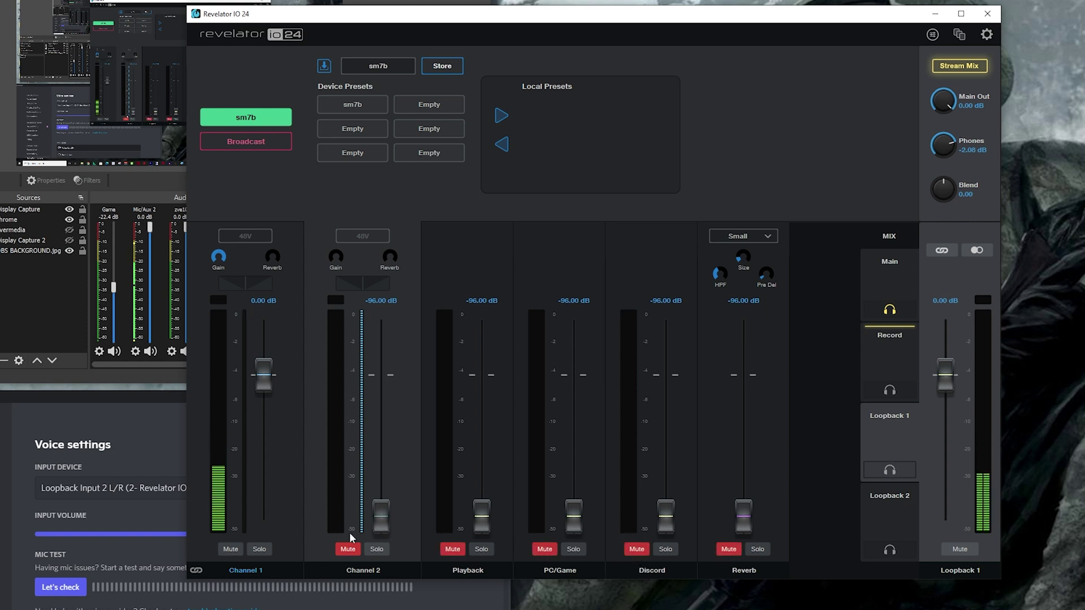
- Show the Loopback 2 mix and maximize the Revelator IO 24 mixer window
click(877, 518)
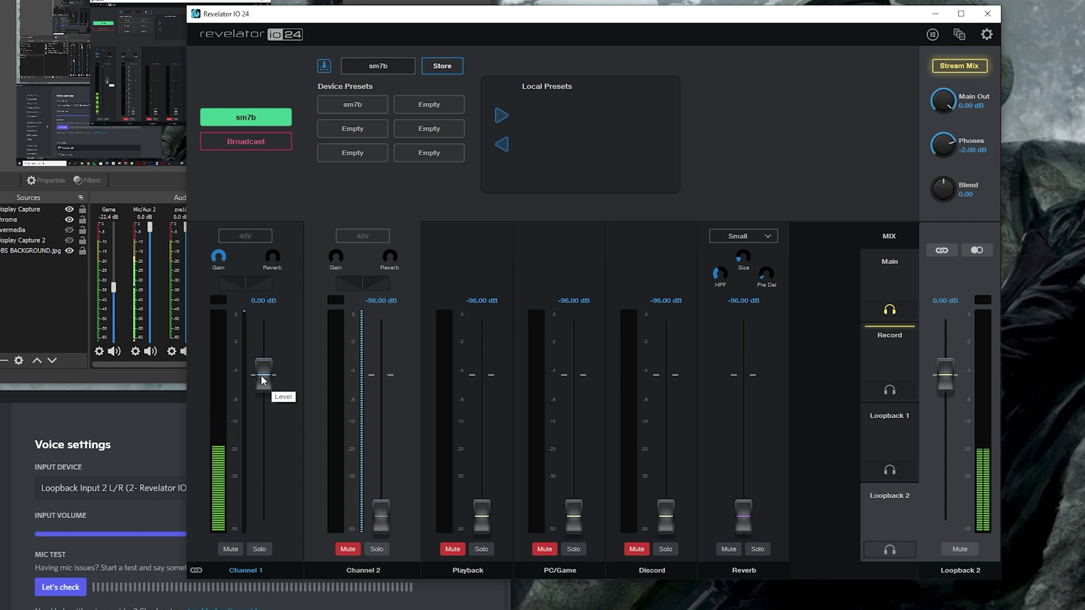
click(961, 13)
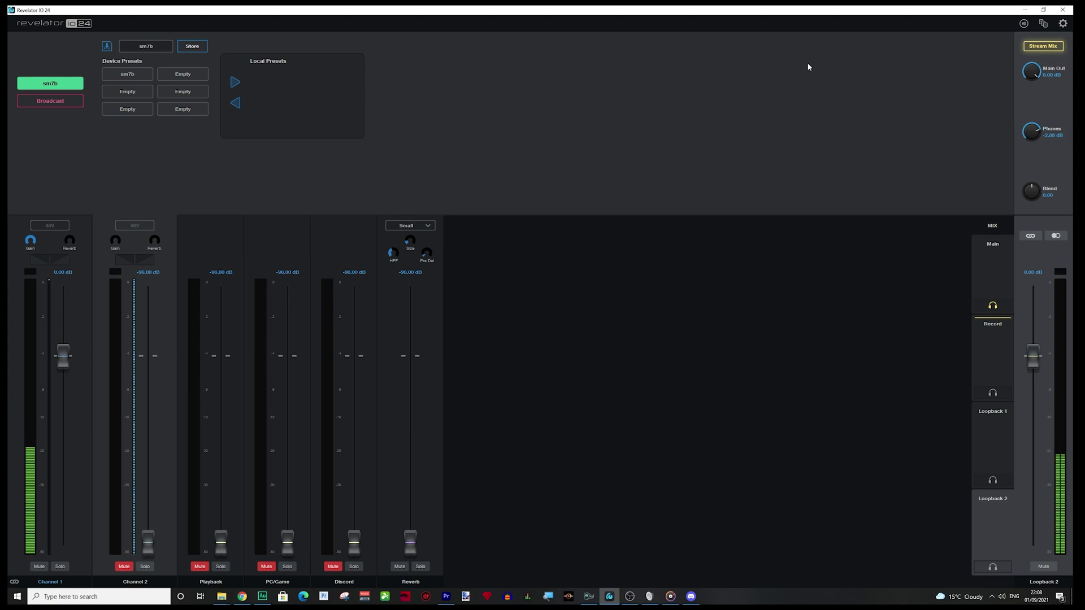